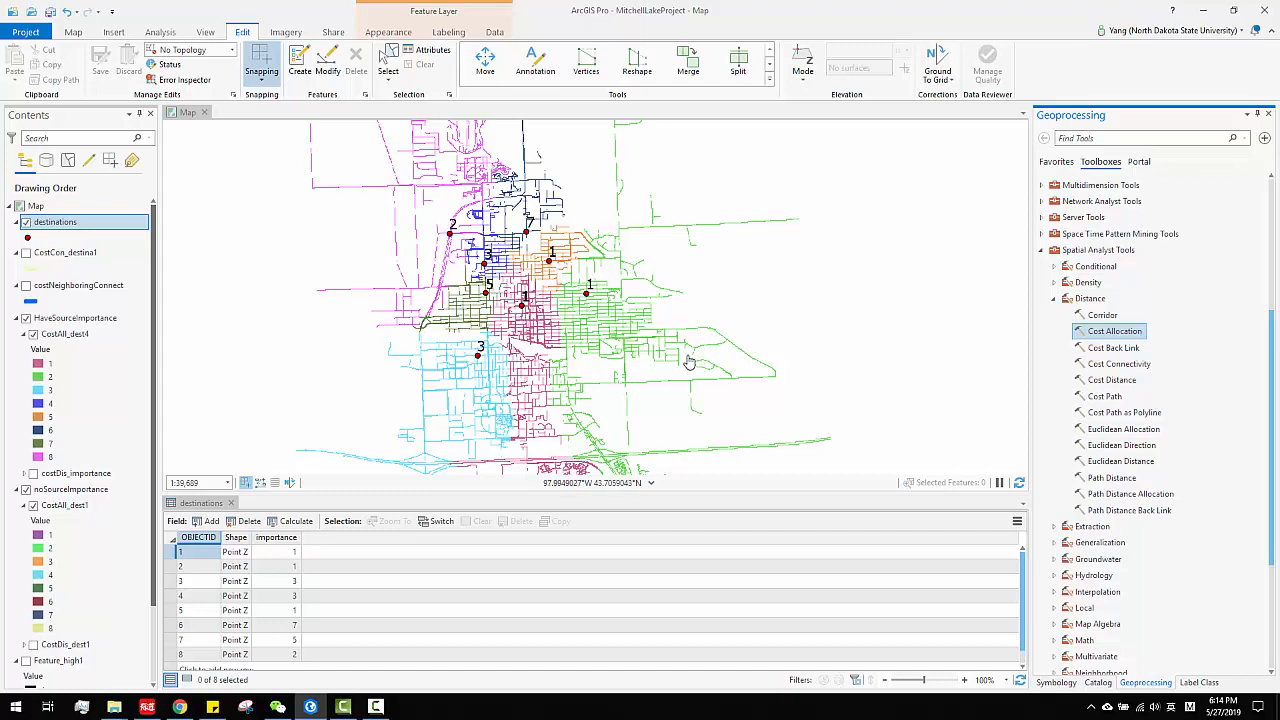
- Hide the HaveSourceImportance group, and display CostDis_dest1 instead of CostAll_dest1 in the noSourceImportance group
left_click_drag(680, 340, 673, 339)
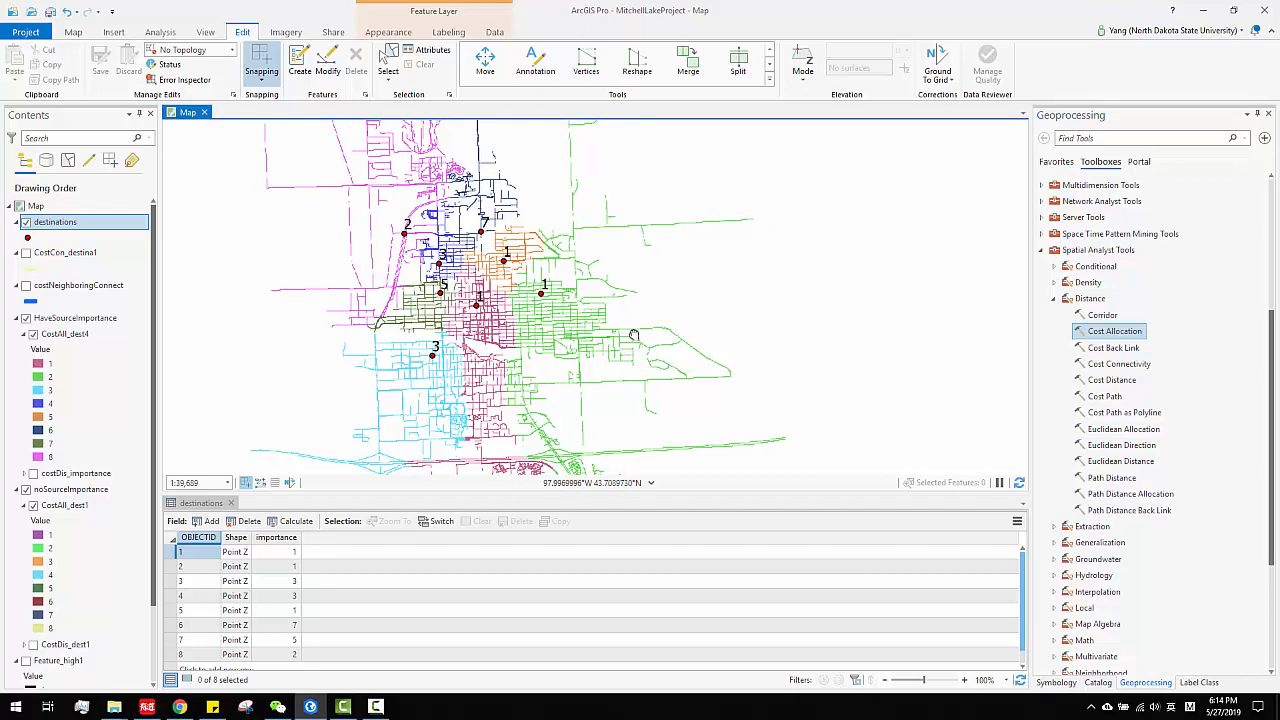
left_click(16, 318)
left_click(26, 318)
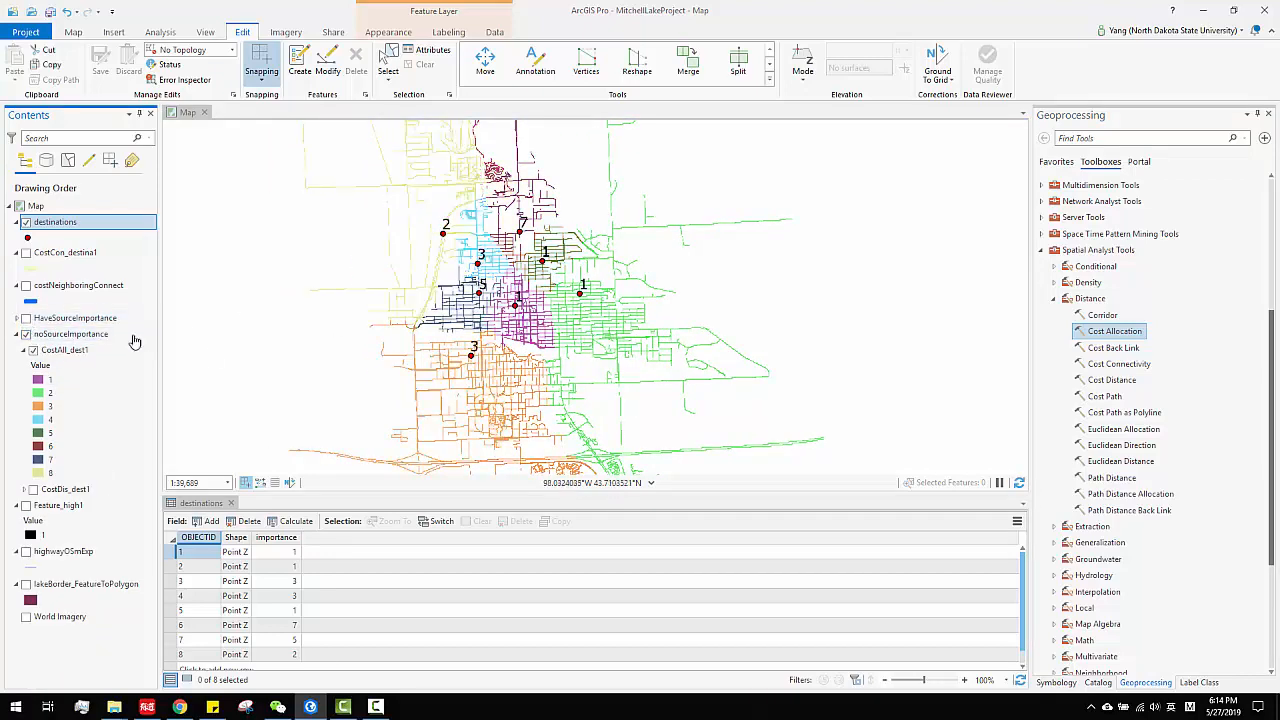
left_click(33, 349)
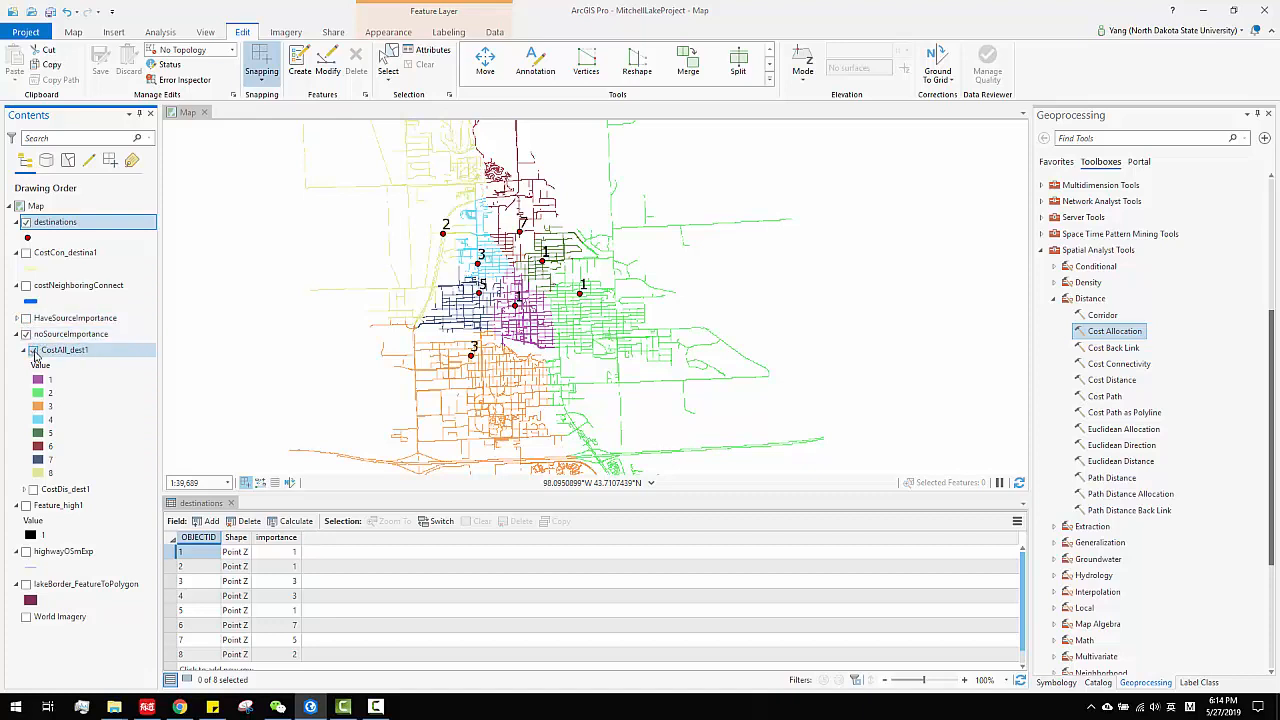
left_click(33, 489)
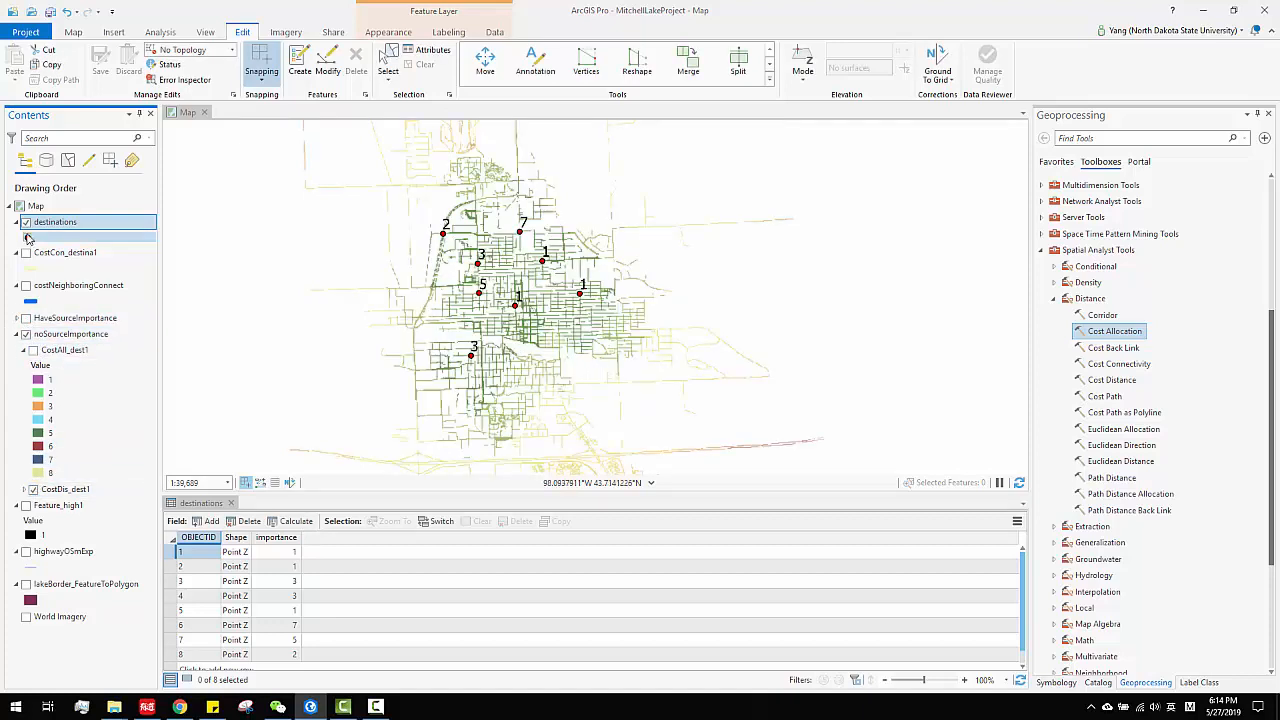
- Turn off the labels of the destinations layer
right_click(82, 226)
left_click(110, 462)
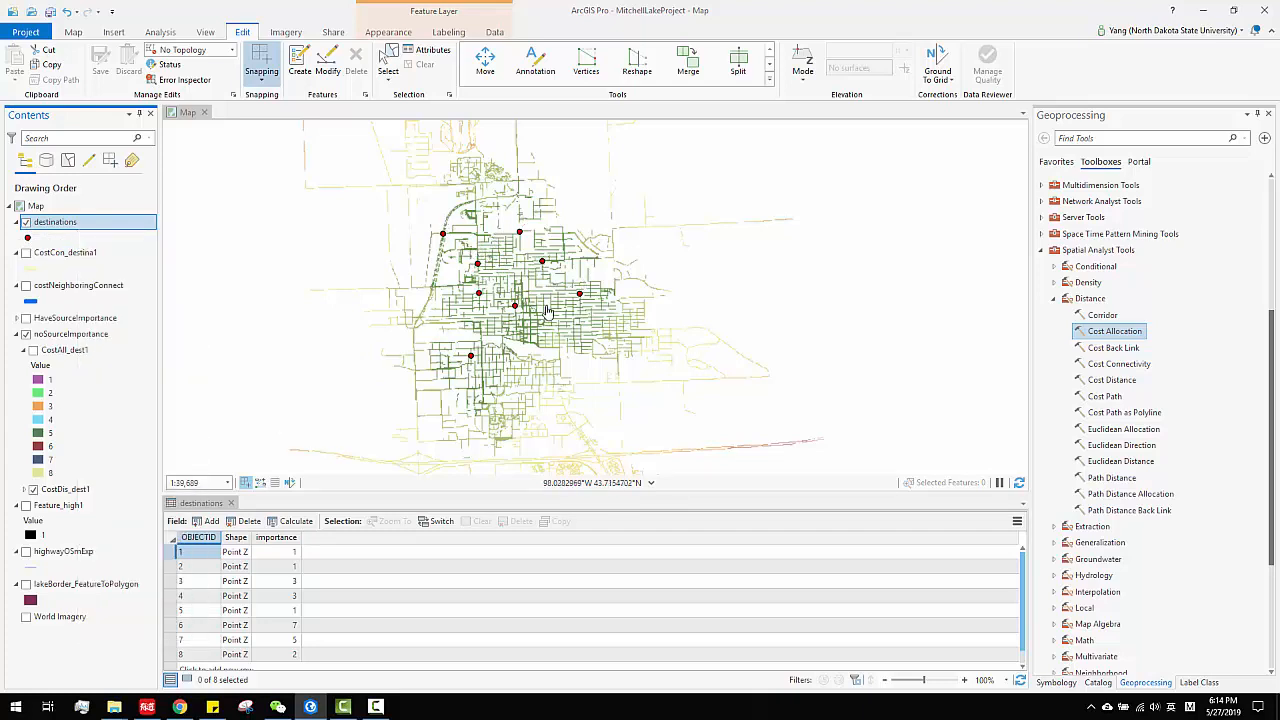
left_click_drag(547, 327, 685, 364)
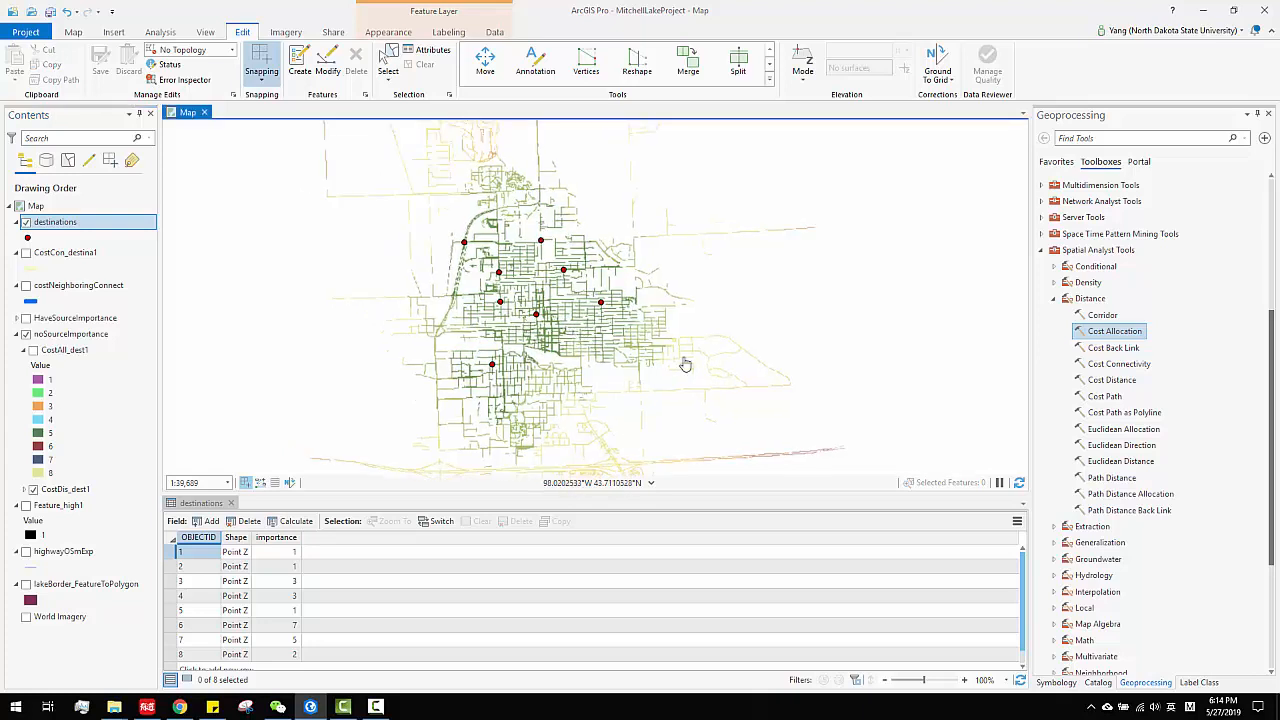
- View the Cost Distance tool's parameters, return to the toolbox list, and examine the cost distance raster around the destinations on the map
left_click(1117, 383)
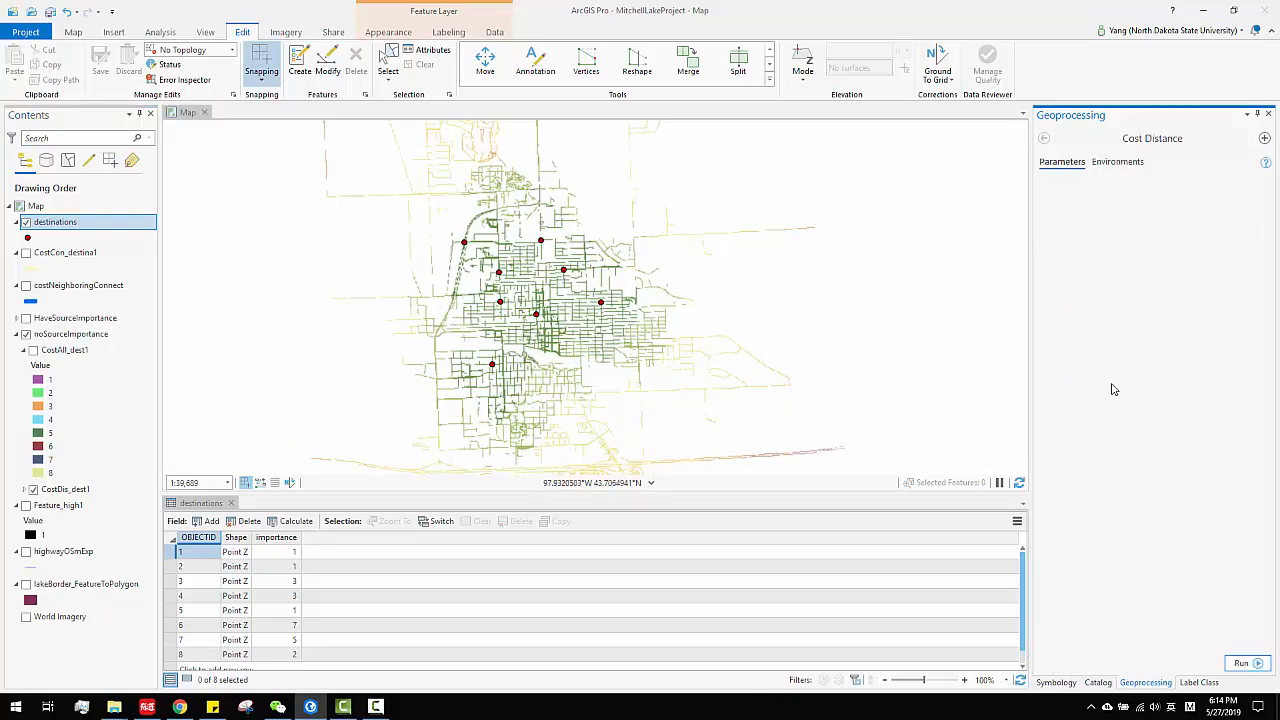
left_click(1044, 139)
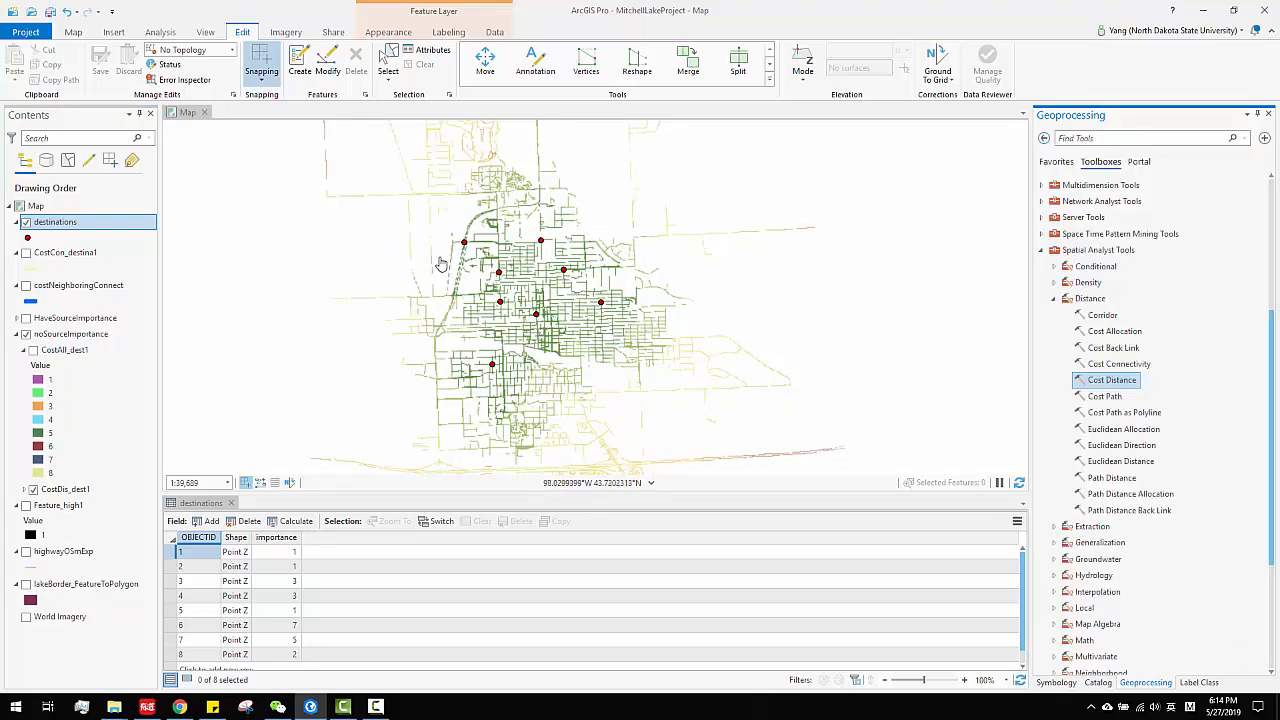
scroll(563, 272, "up", 2)
scroll(553, 311, "down", 2)
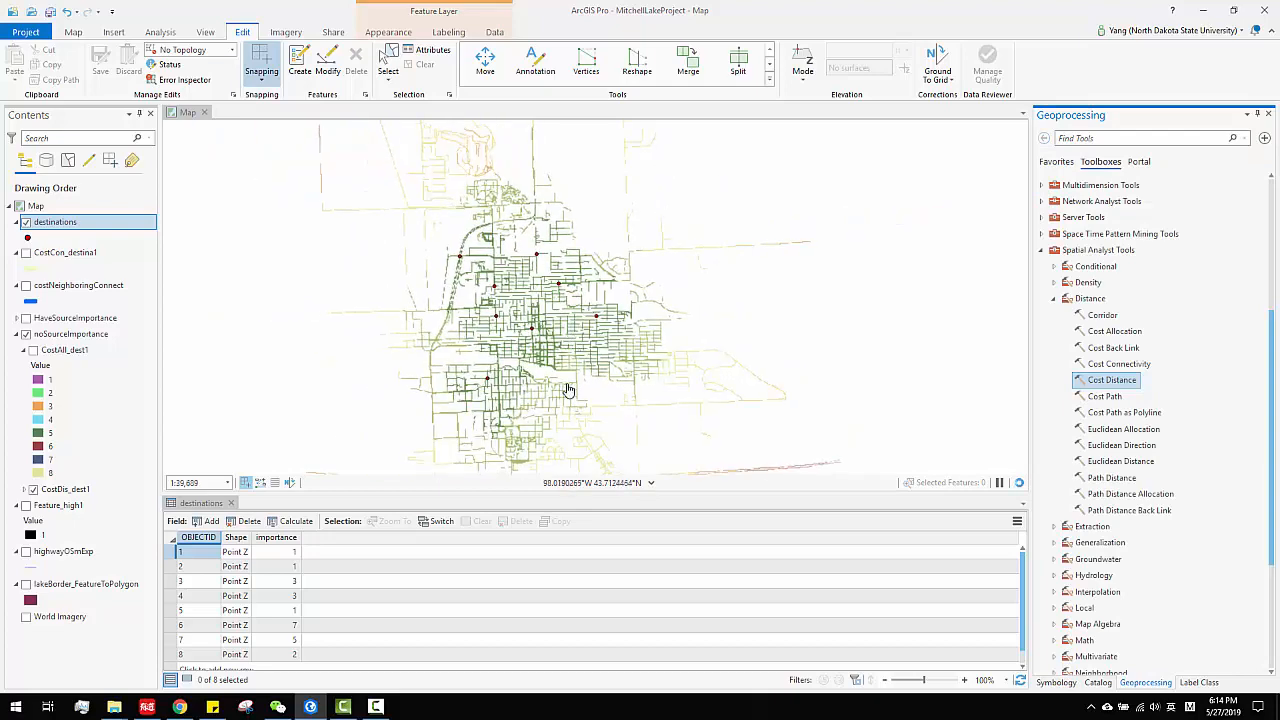
left_click(1108, 381)
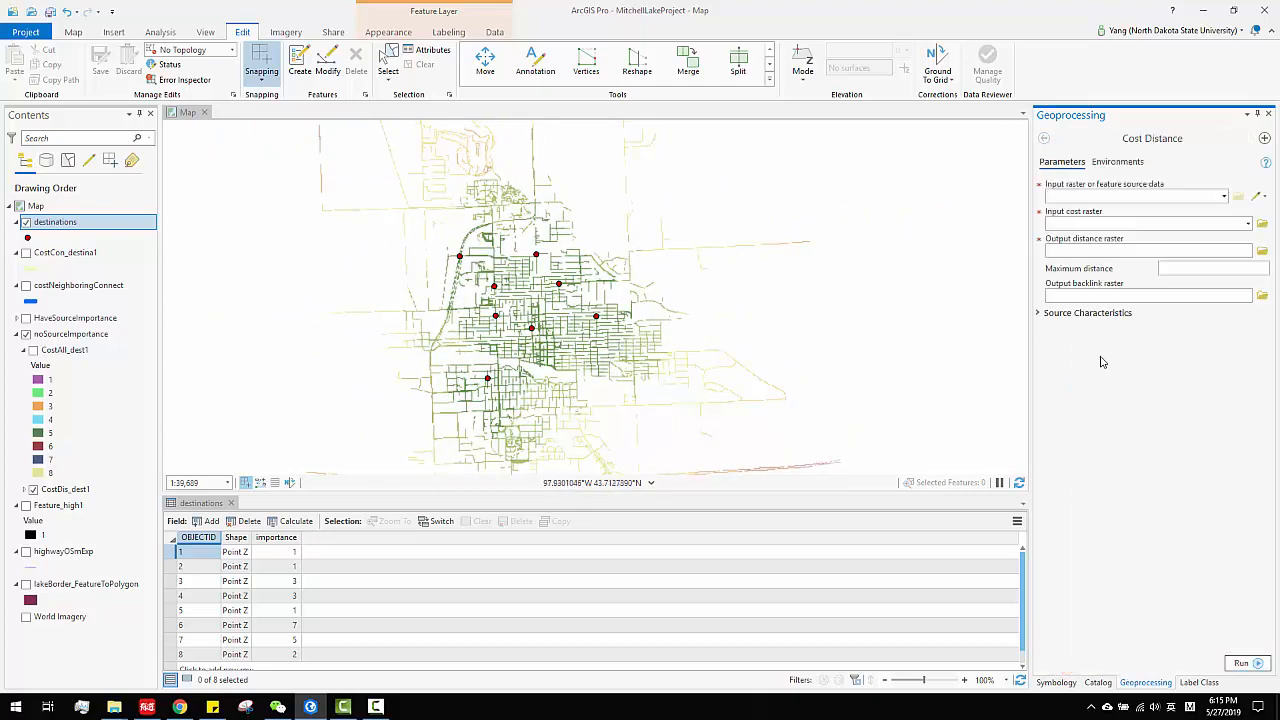
left_click(1044, 139)
left_click_drag(553, 377, 523, 366)
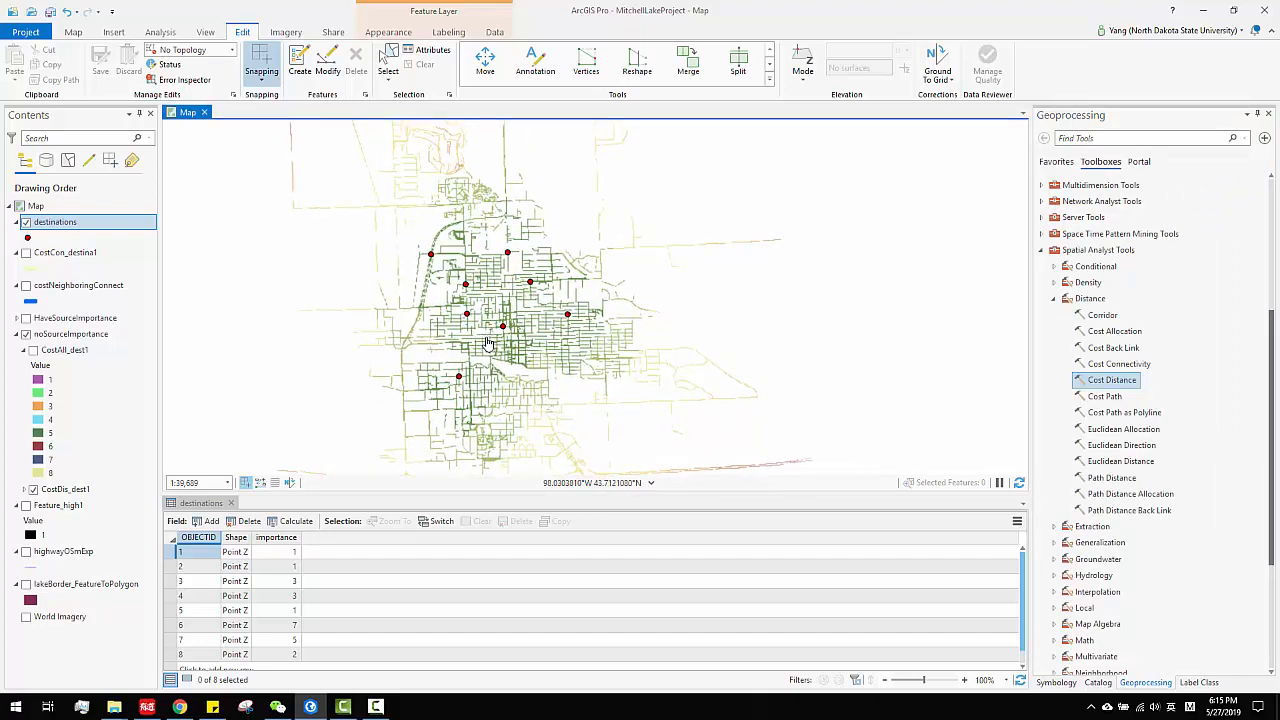
scroll(486, 338, "up", 2)
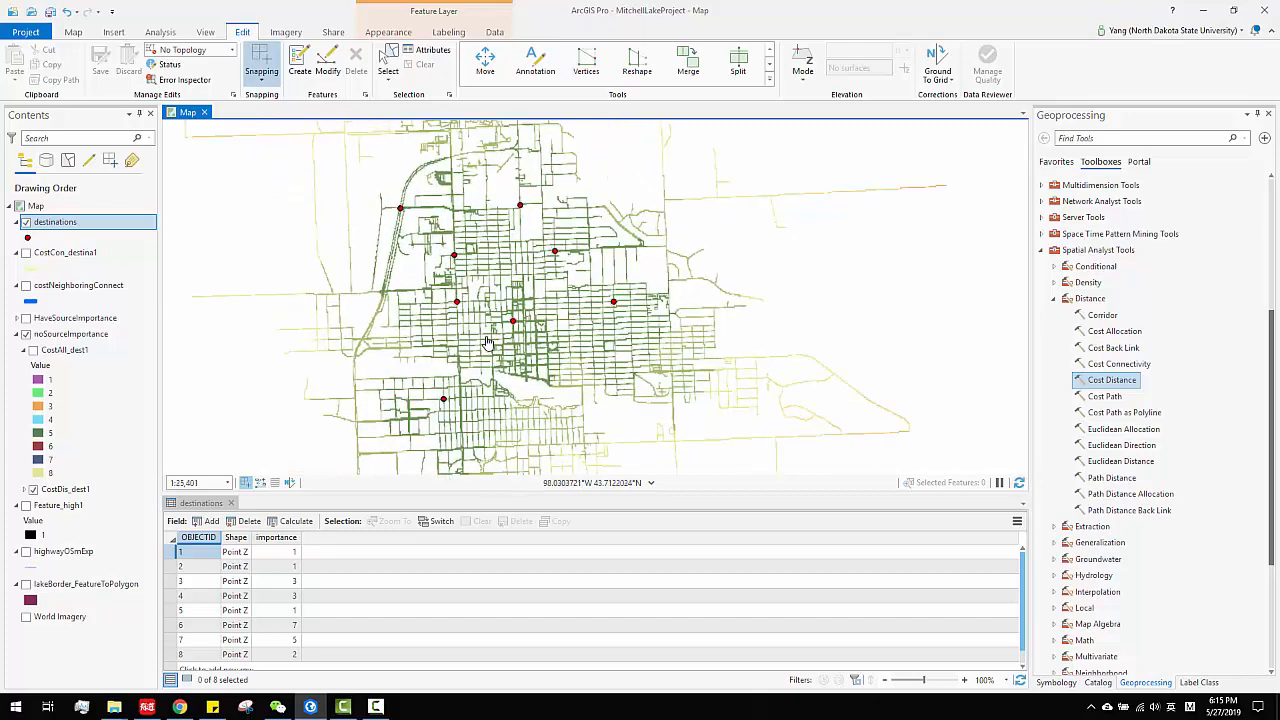
scroll(486, 338, "down", 2)
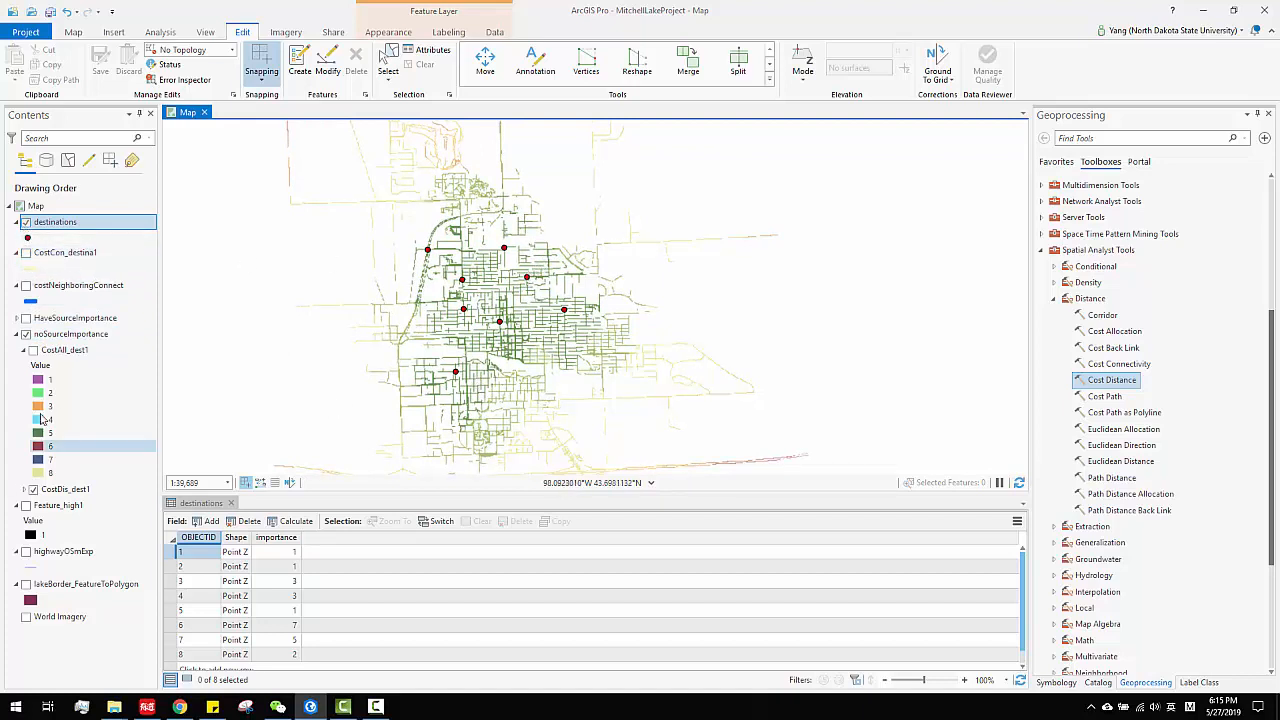
- Display the CostAll_dest1 allocation raster over CostDis_dest1 and examine which streets are allocated to each destination
left_click(33, 350)
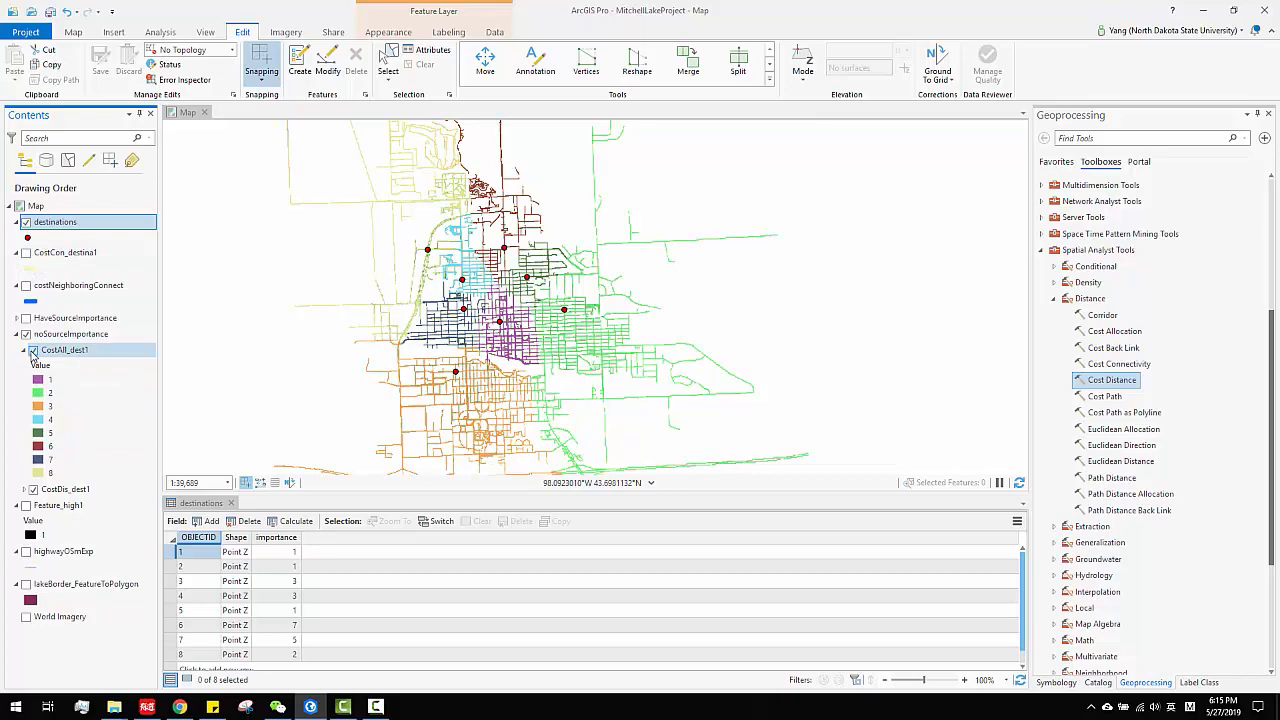
scroll(451, 271, "up", 2)
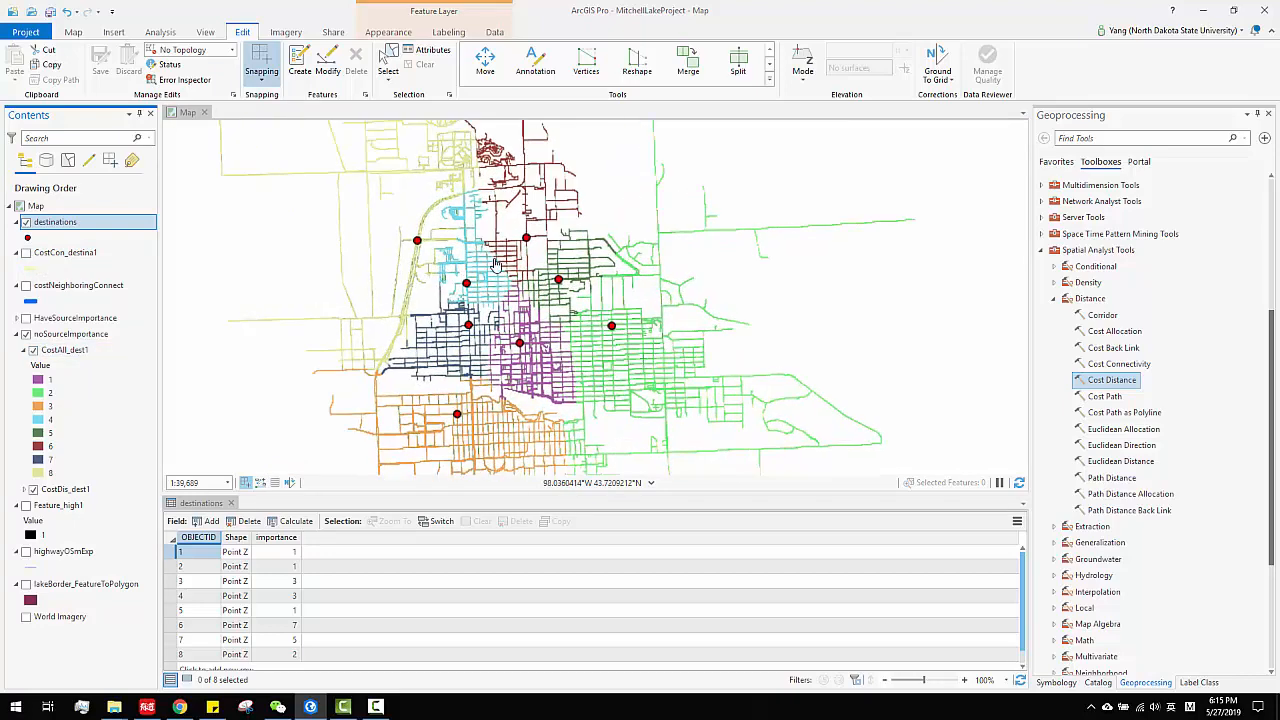
left_click(33, 489)
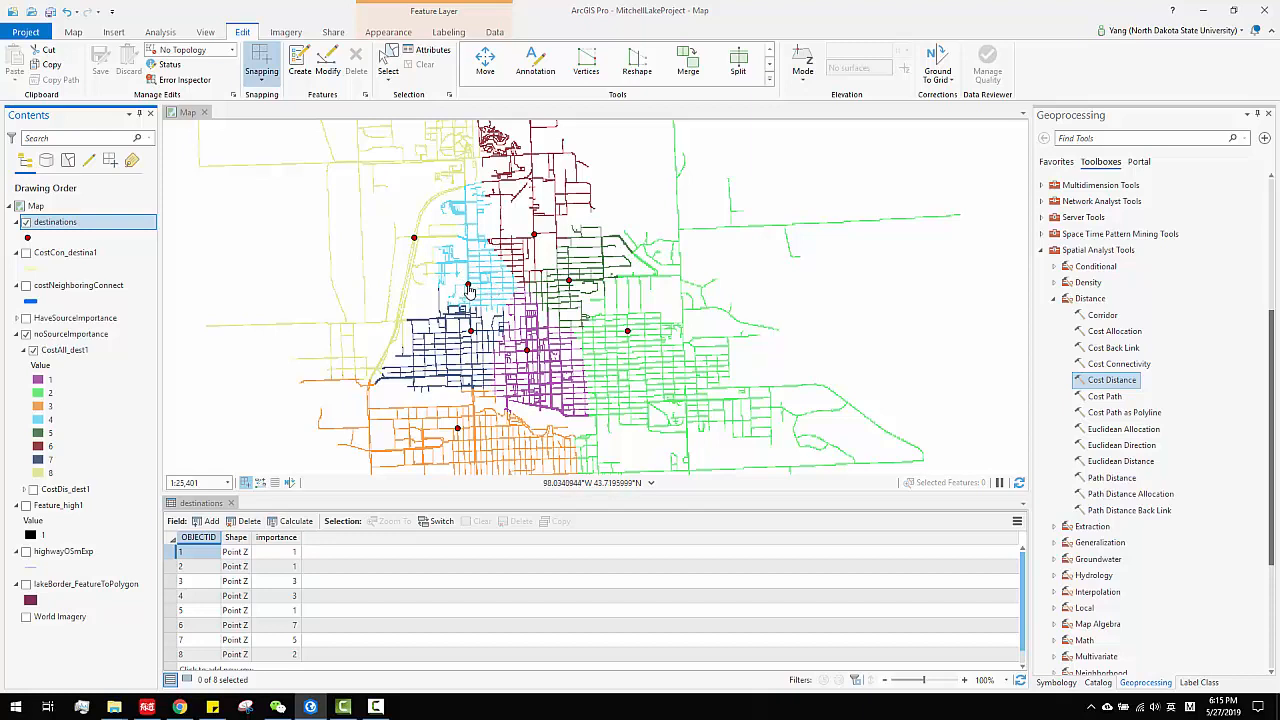
left_click(33, 489)
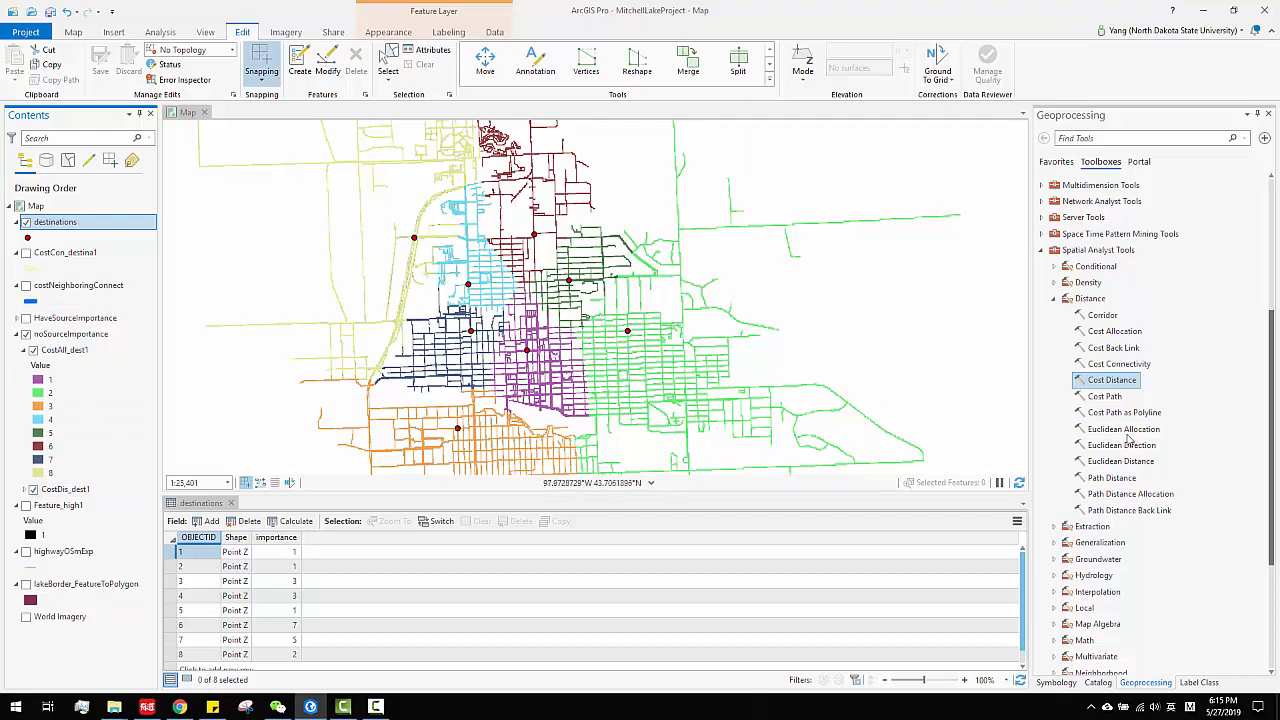
- Open the Cost Distance tool, expand its source characteristics, and set the multiplier to apply to costs to use a Field
left_click(1113, 381)
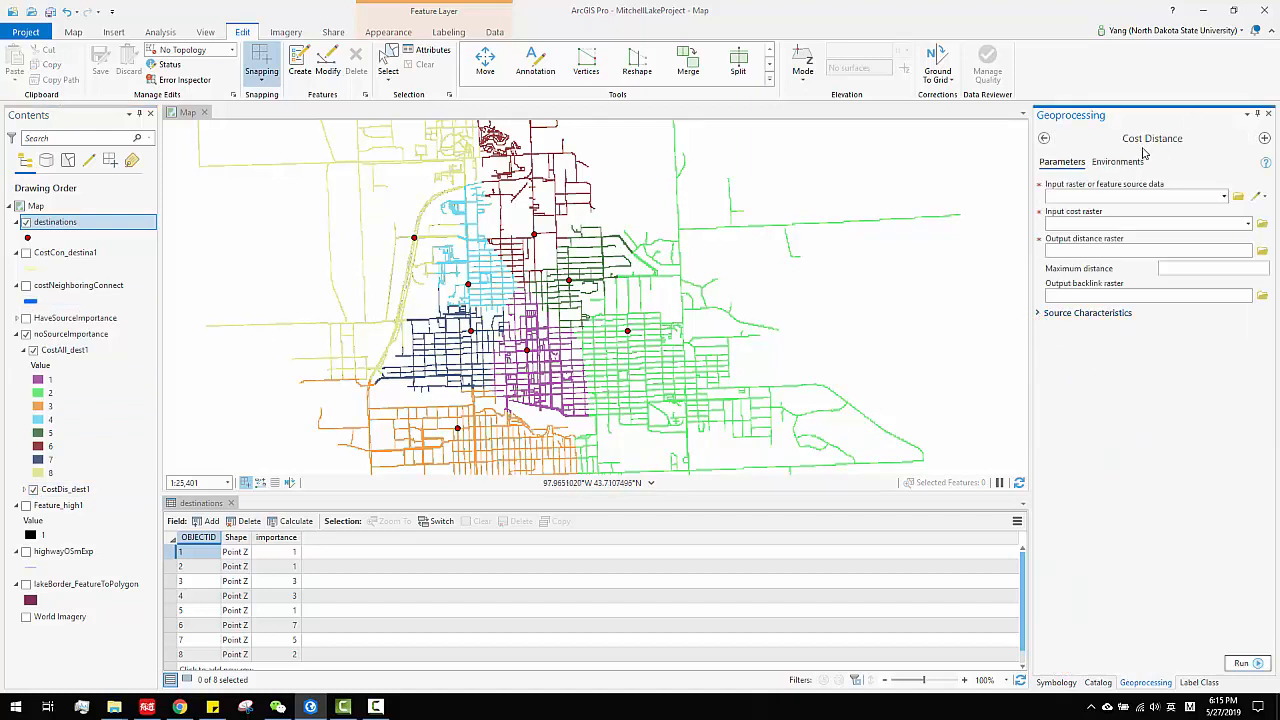
left_click(1042, 313)
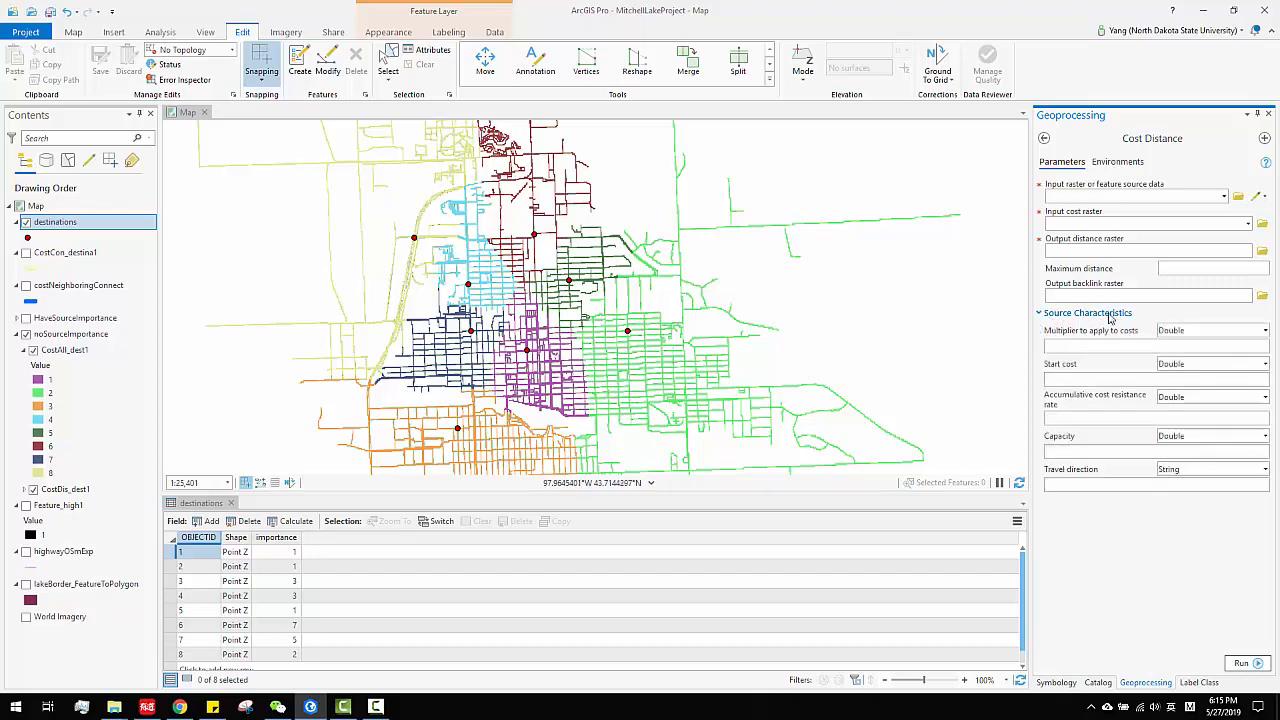
left_click_drag(776, 341, 745, 328)
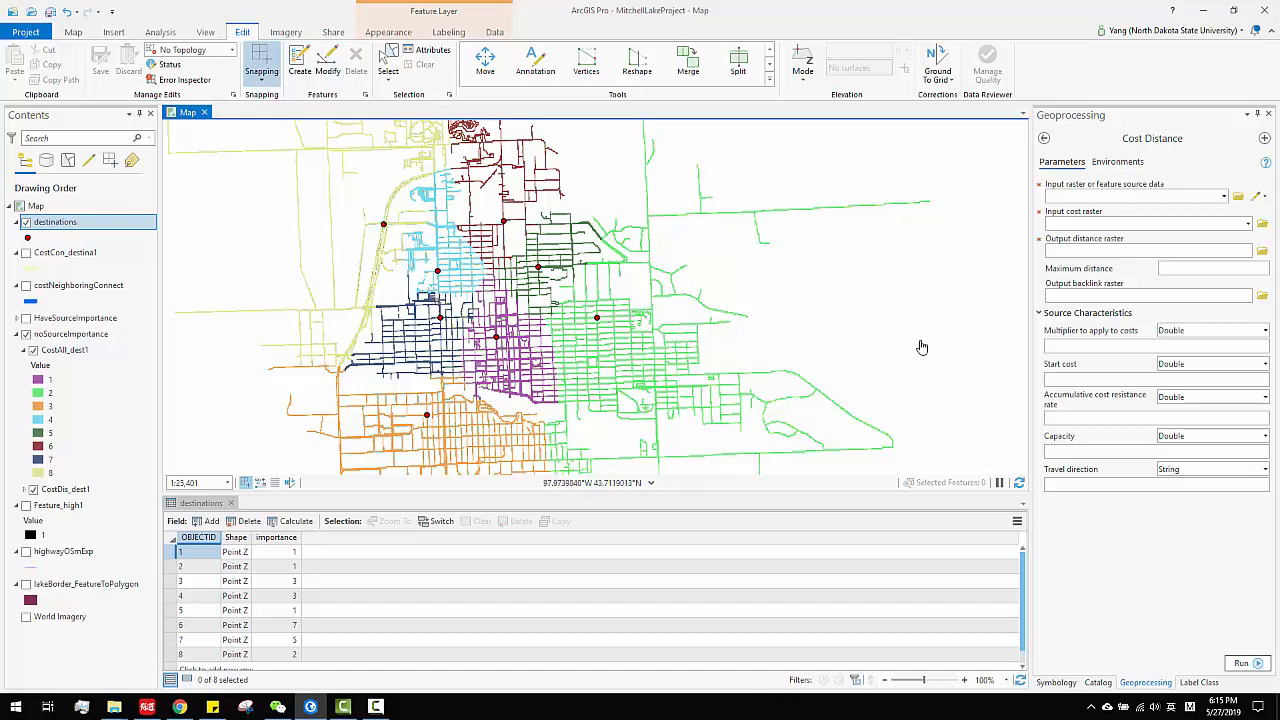
left_click(1231, 337)
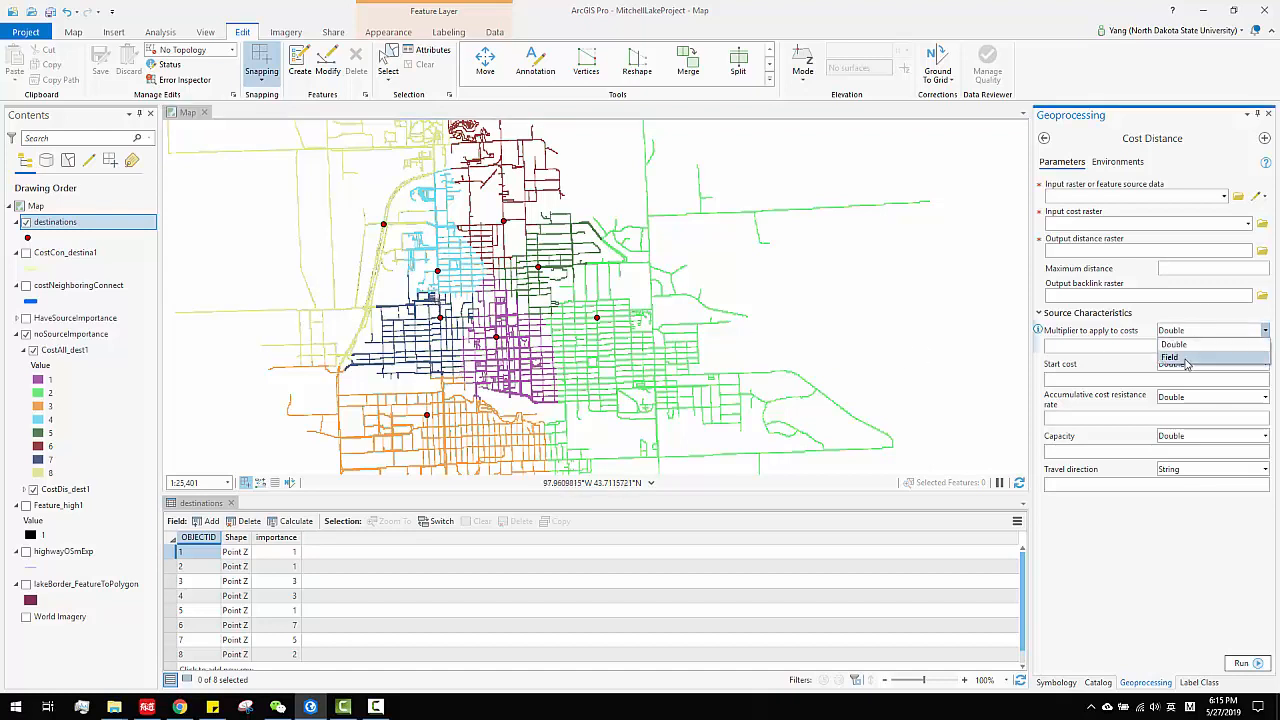
left_click(1186, 363)
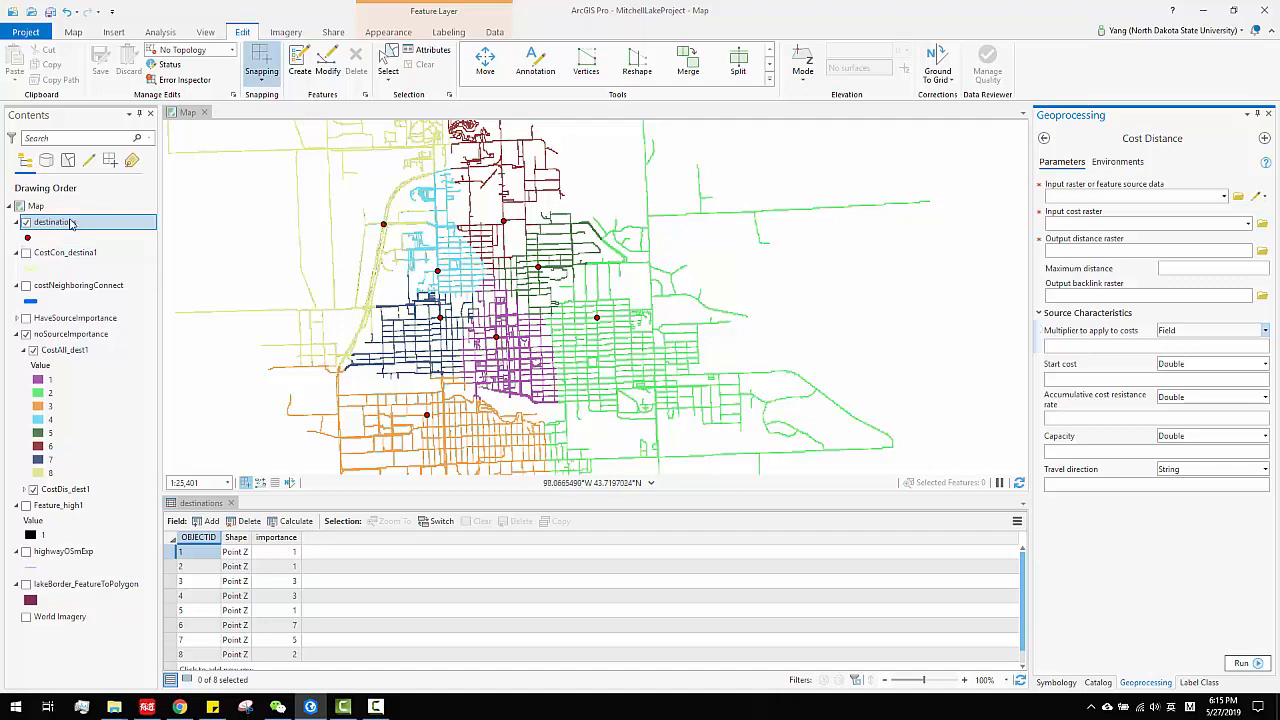
- Set destinations as the Cost Distance source data and importance as the multiplier field, consulting the table's importance values and the multiplier's help
left_click(280, 580)
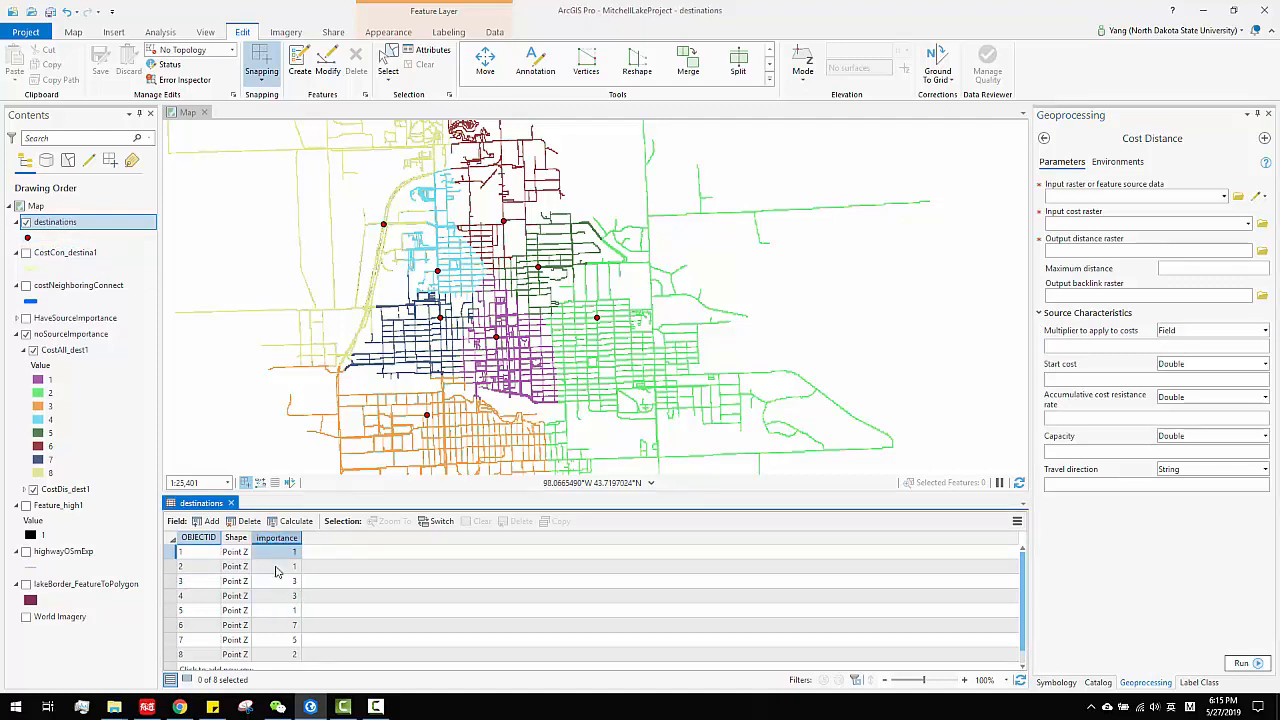
left_click(288, 654)
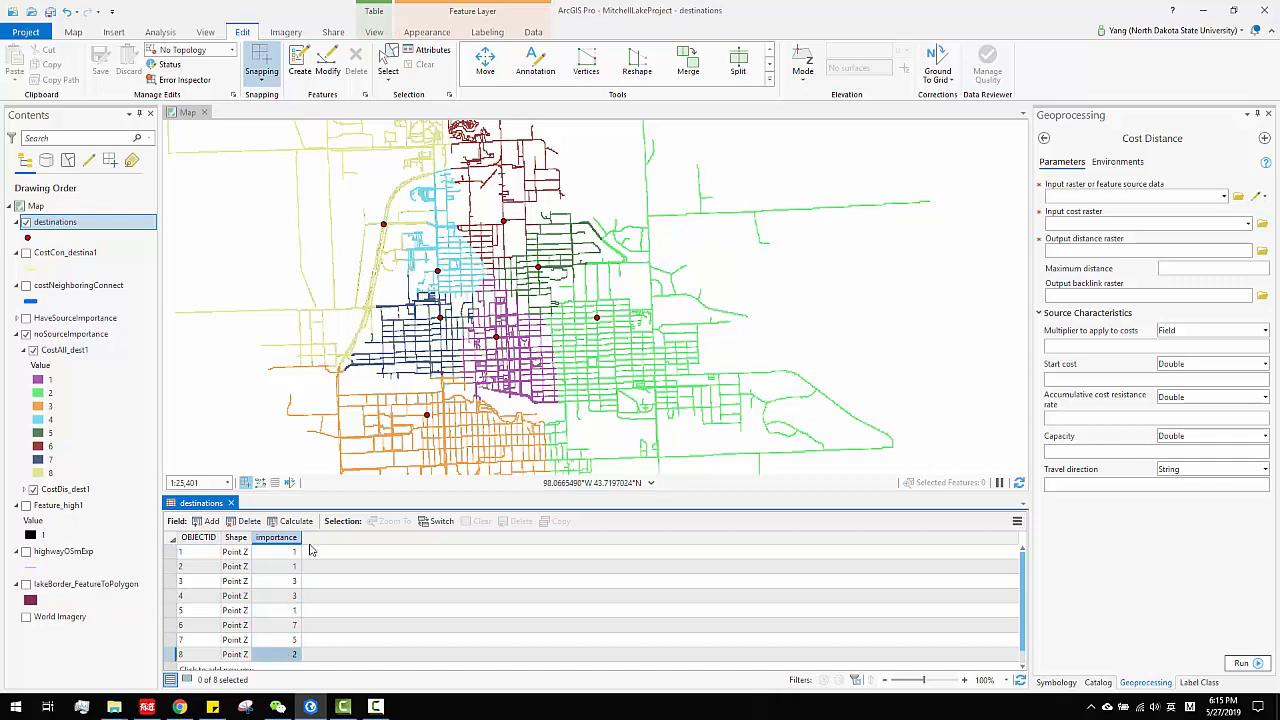
left_click_drag(446, 385, 447, 393)
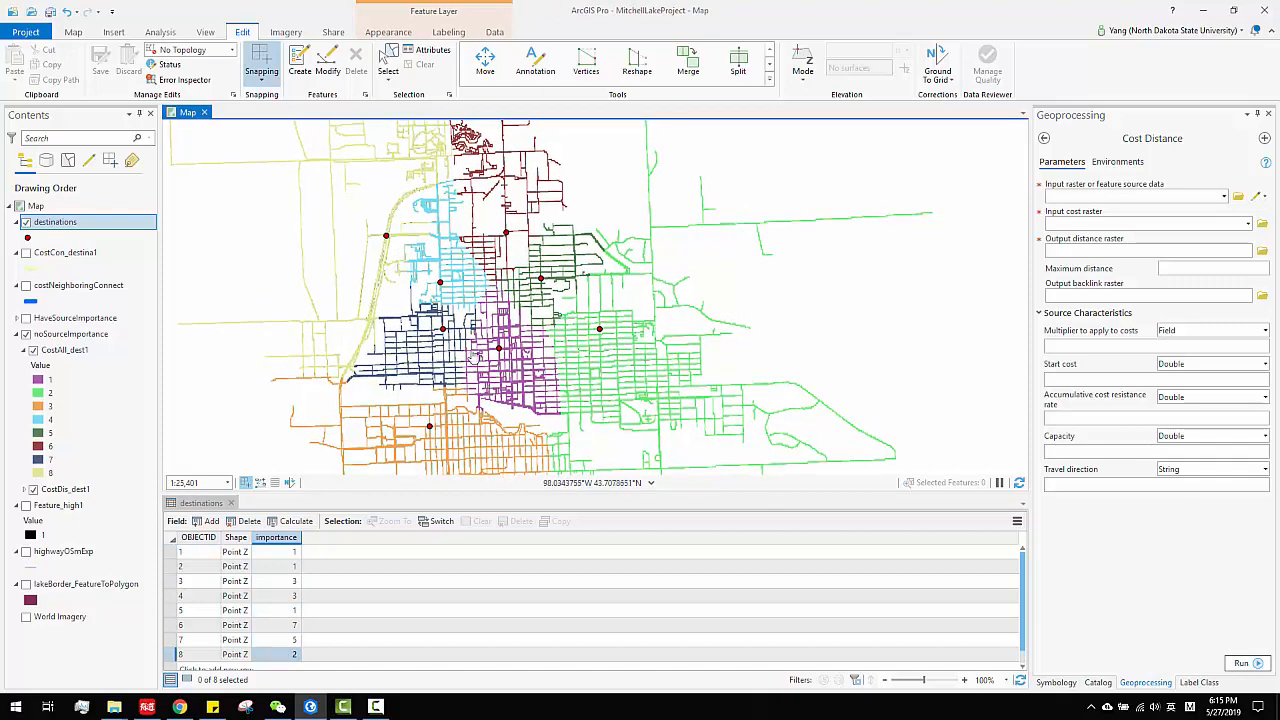
left_click(1076, 347)
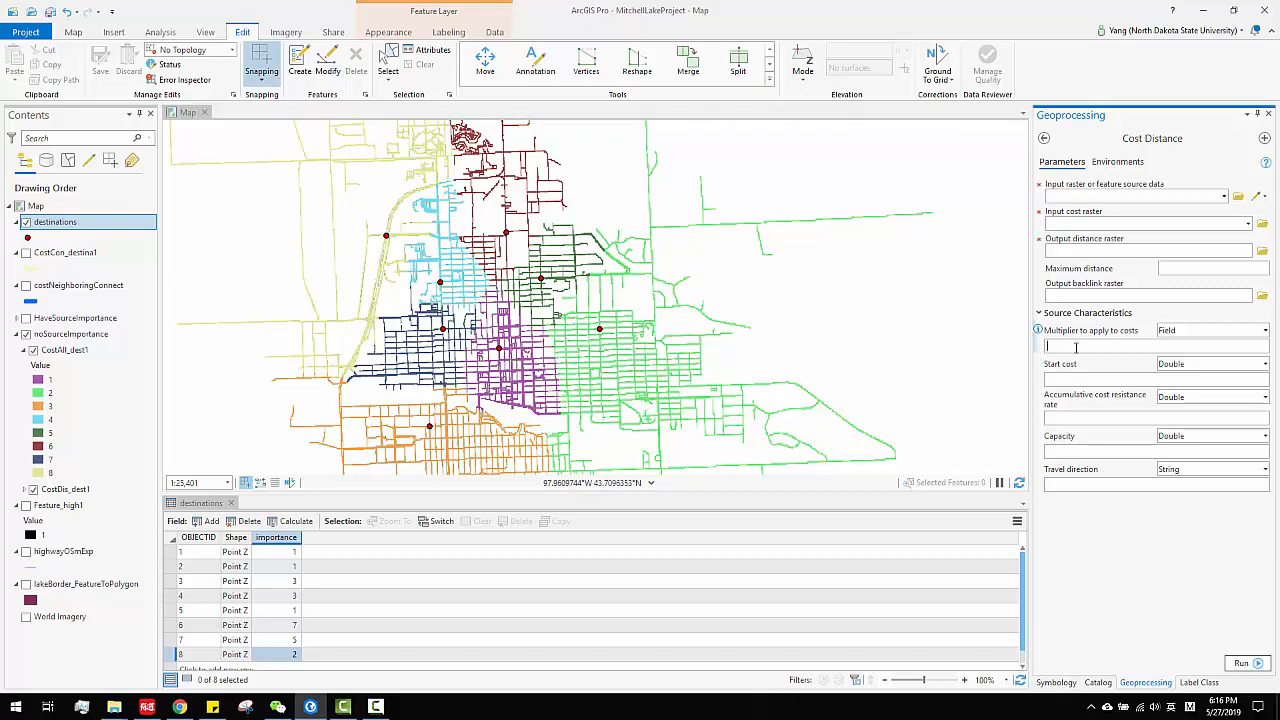
left_click(1266, 333)
left_click(1266, 333)
left_click(1224, 197)
left_click(1070, 209)
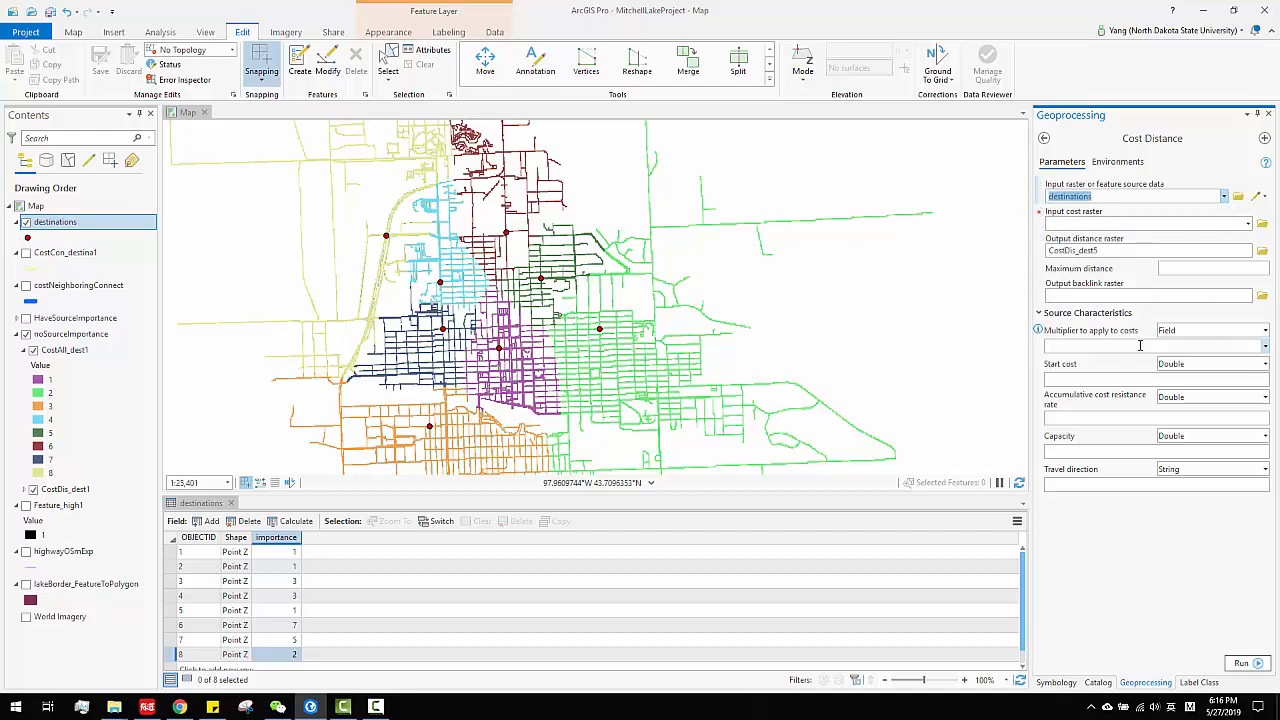
left_click(1264, 346)
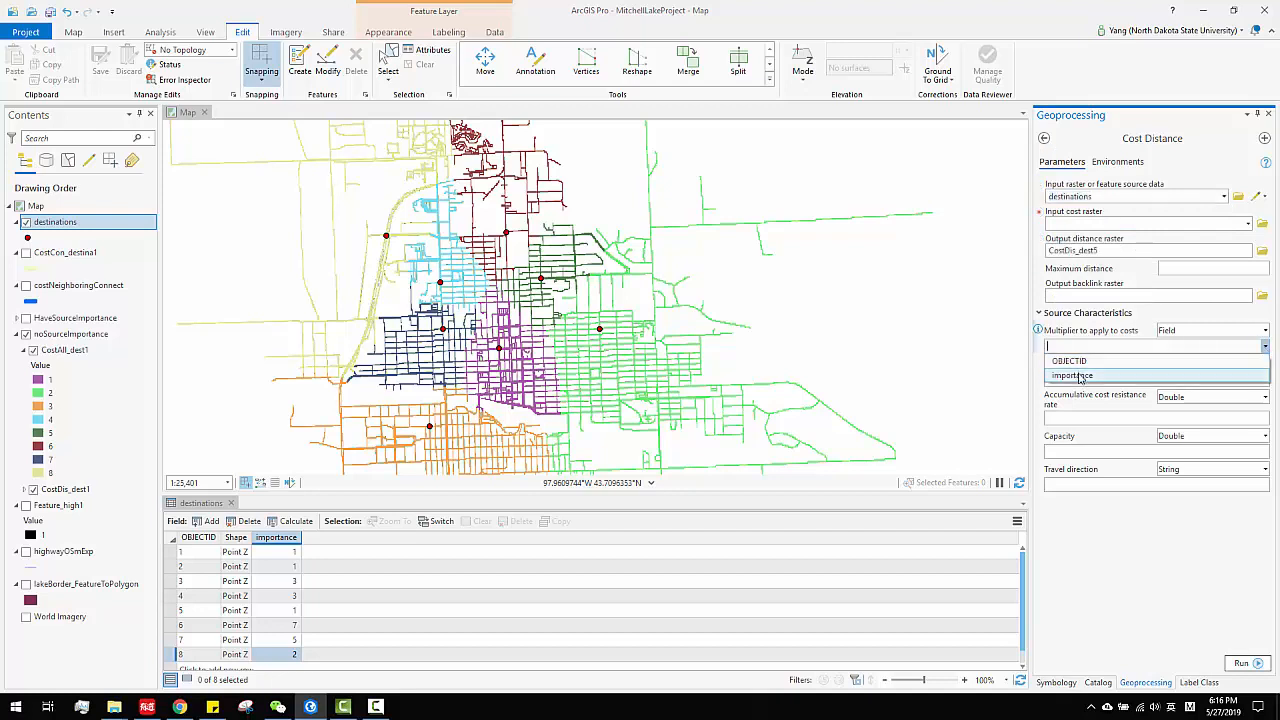
left_click(1066, 372)
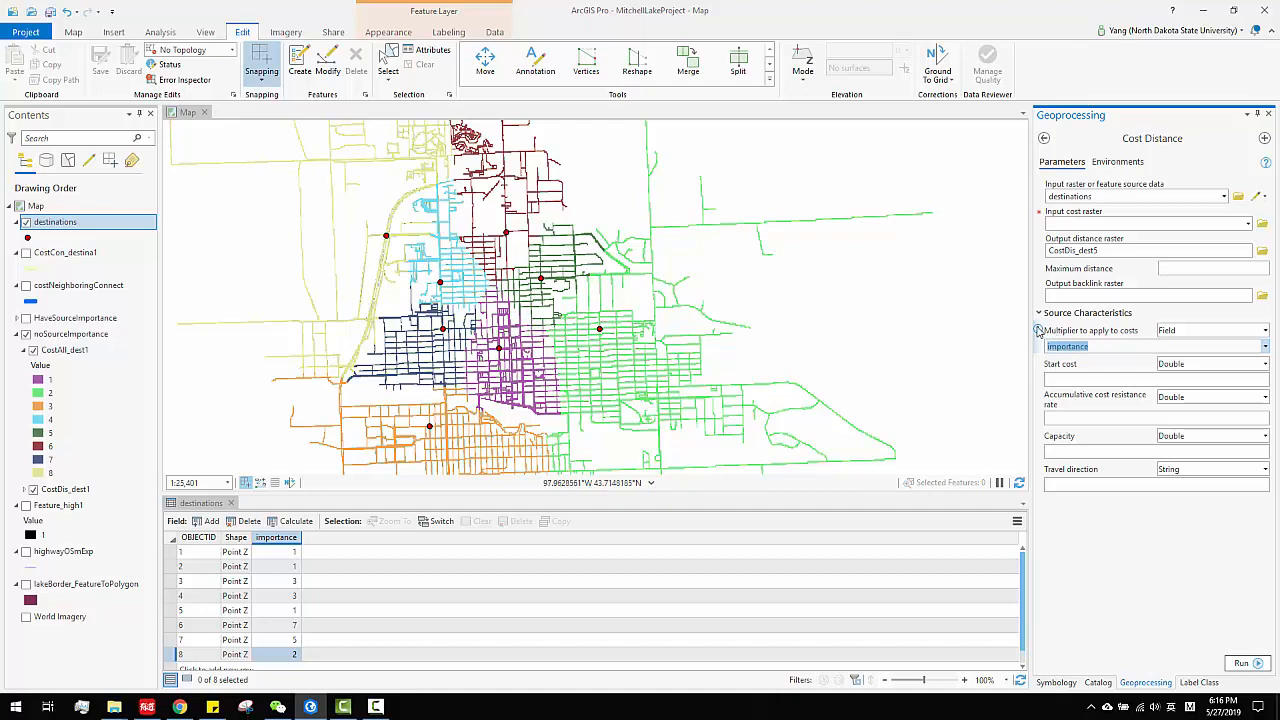
mouse_move(1039, 331)
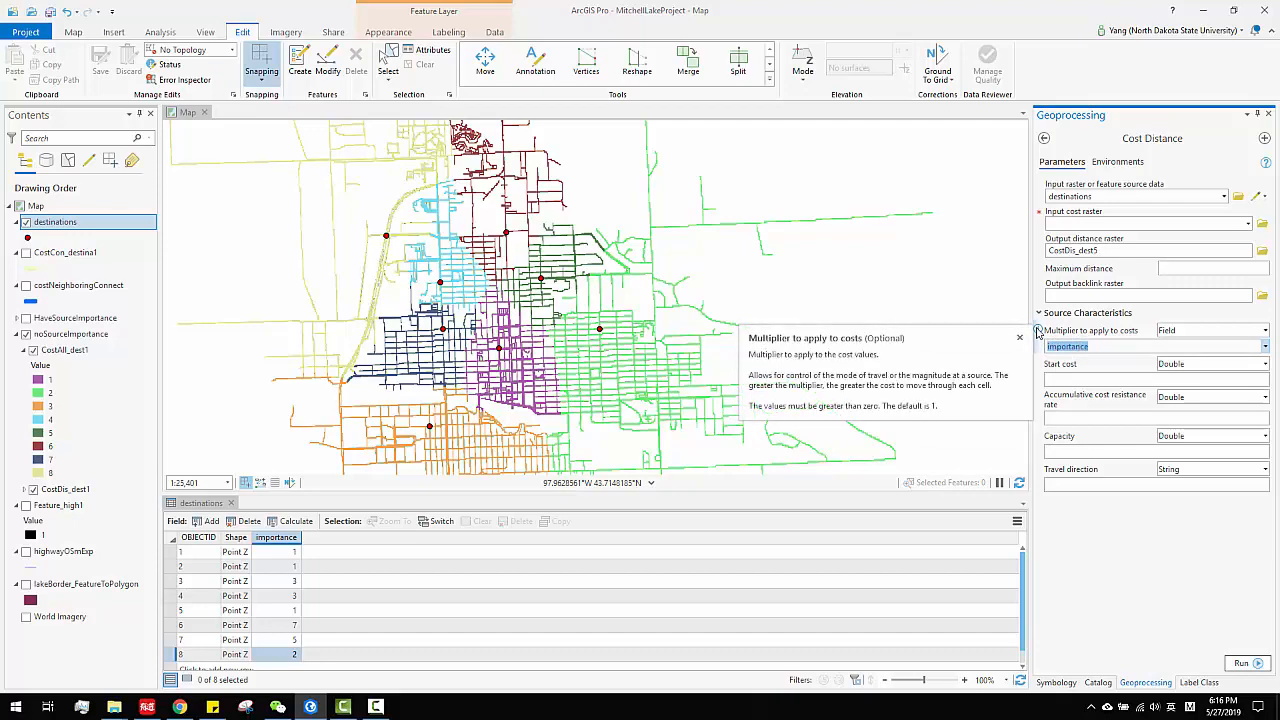
- Show and expand the HaveSourceImportance group, and hide the allocation rasters CostAll_dest4 and CostAll_dest1
left_click_drag(525, 334, 507, 322)
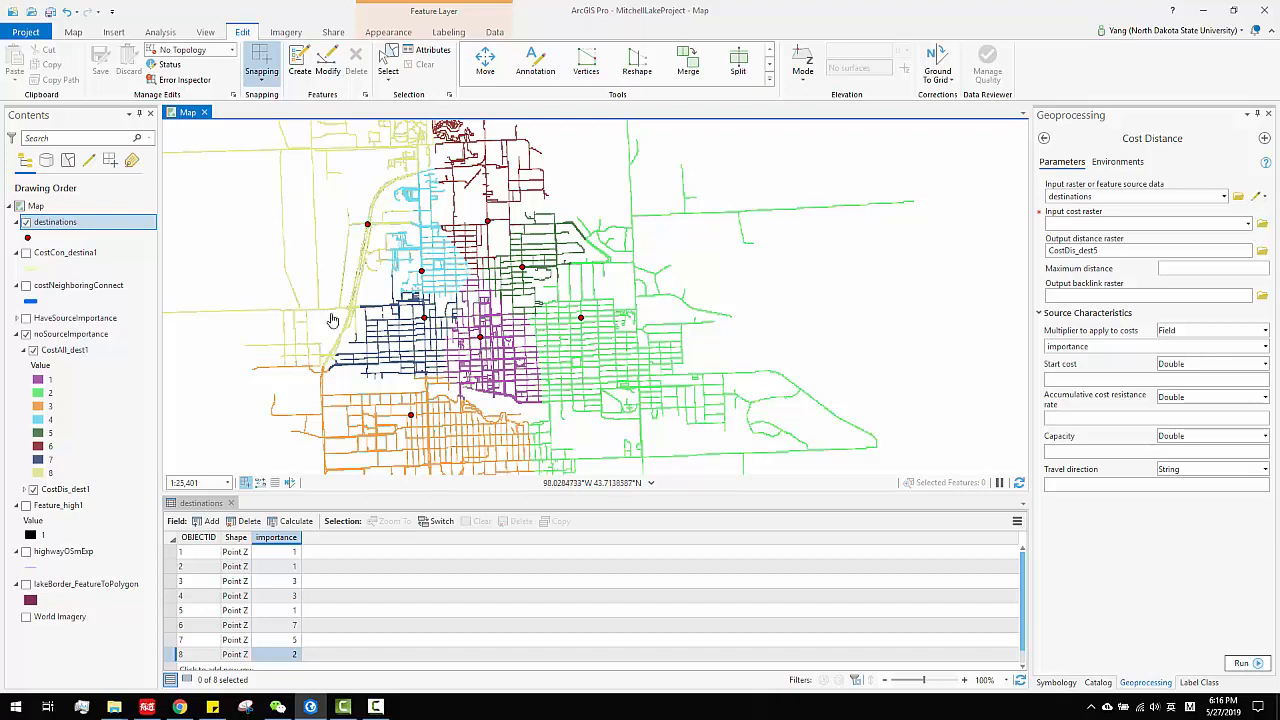
left_click(26, 318)
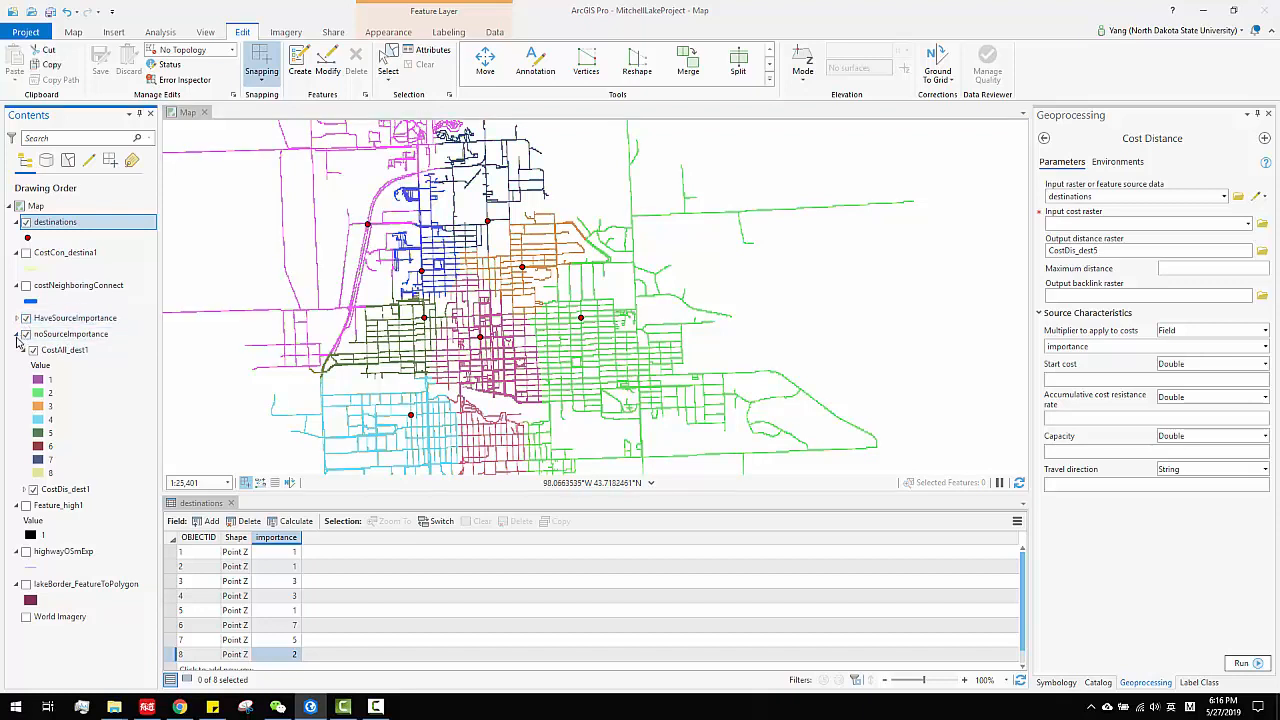
left_click(18, 318)
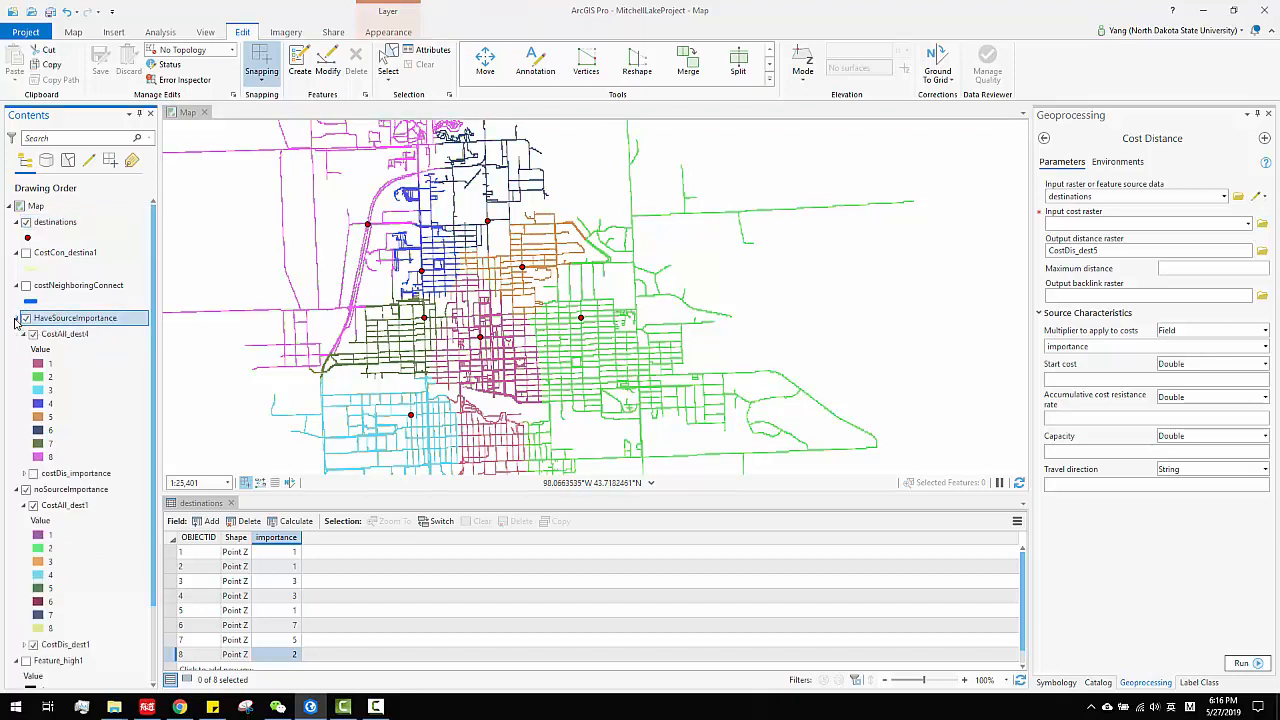
left_click(33, 335)
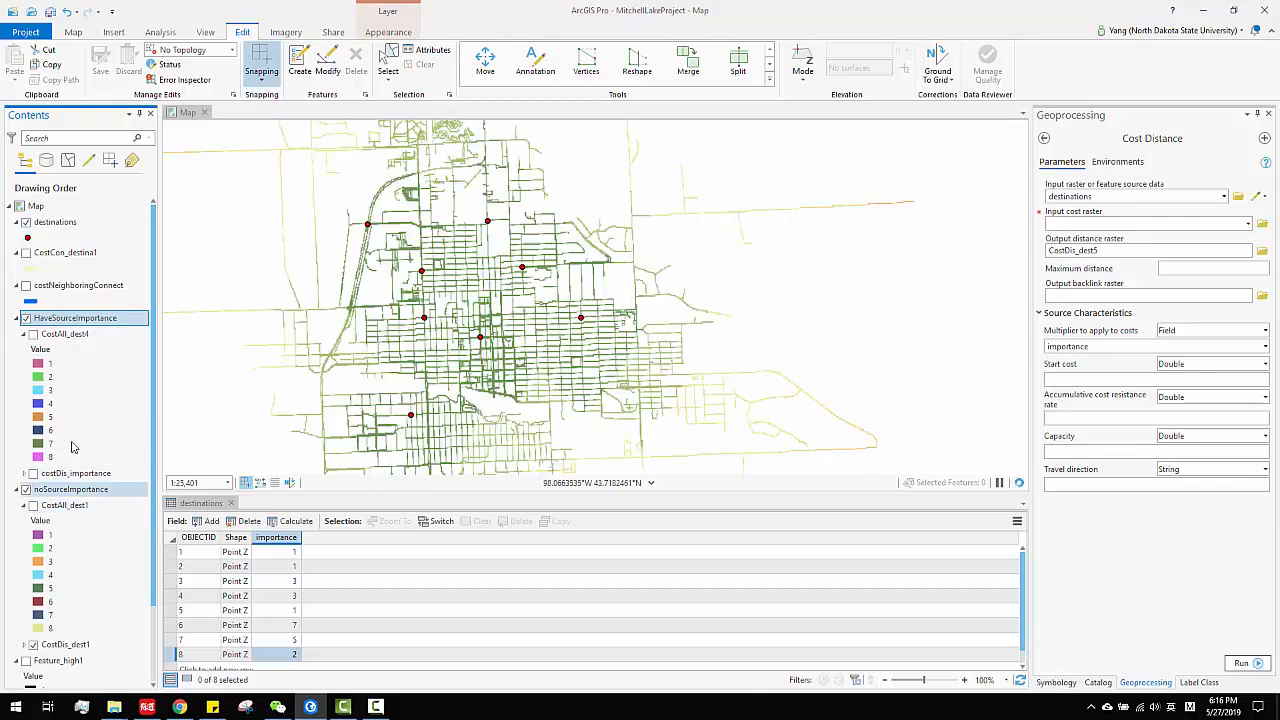
- Turn on labels for the destinations layer so each point shows its importance value on the map
right_click(48, 221)
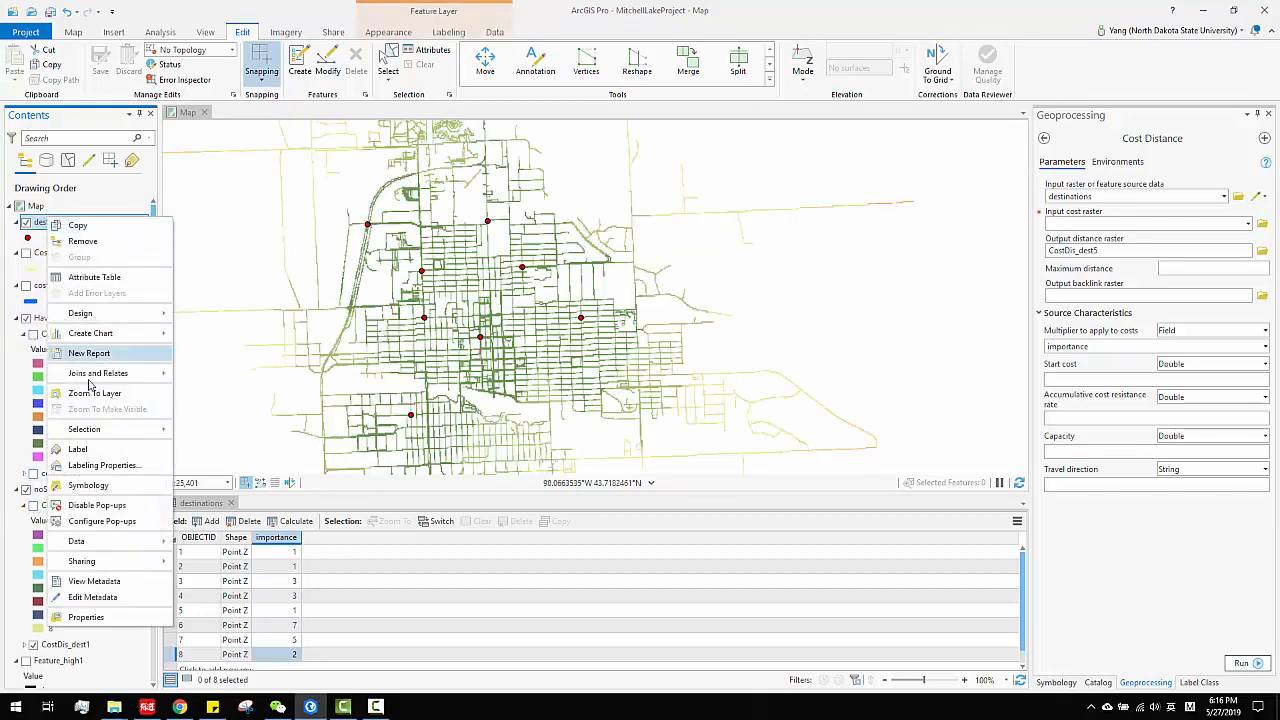
left_click(78, 449)
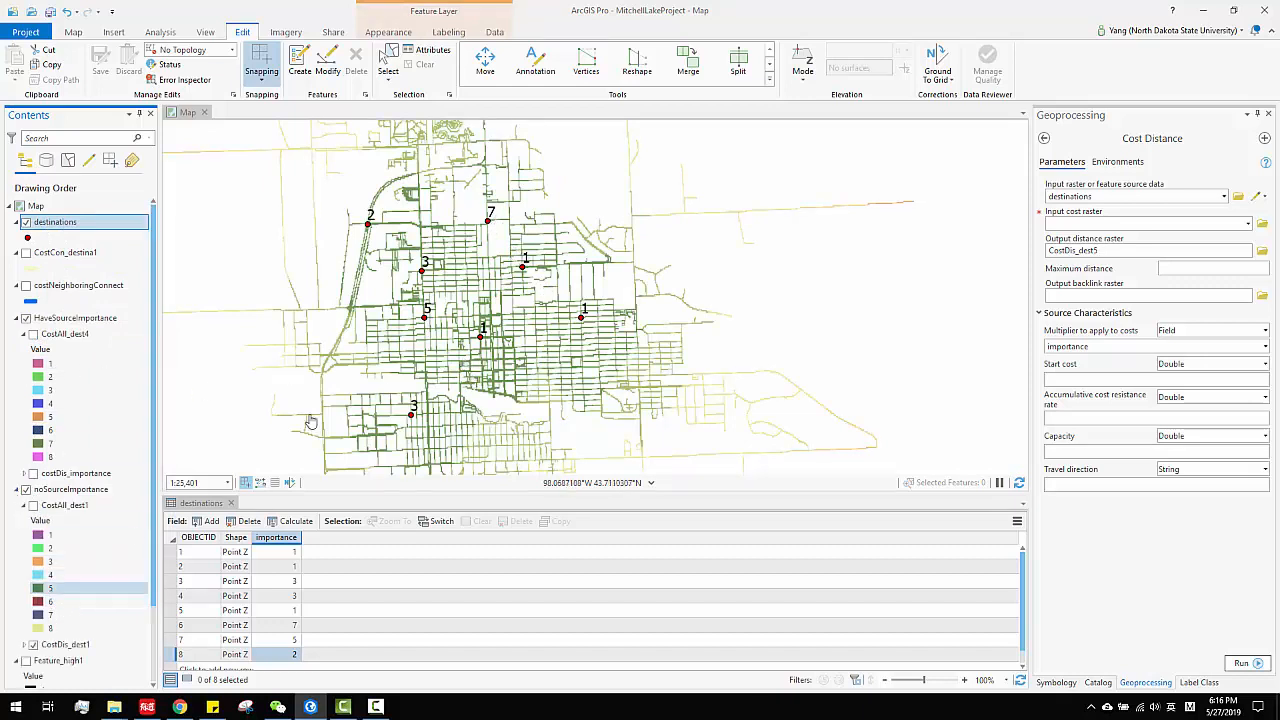
scroll(491, 342, "down", 2)
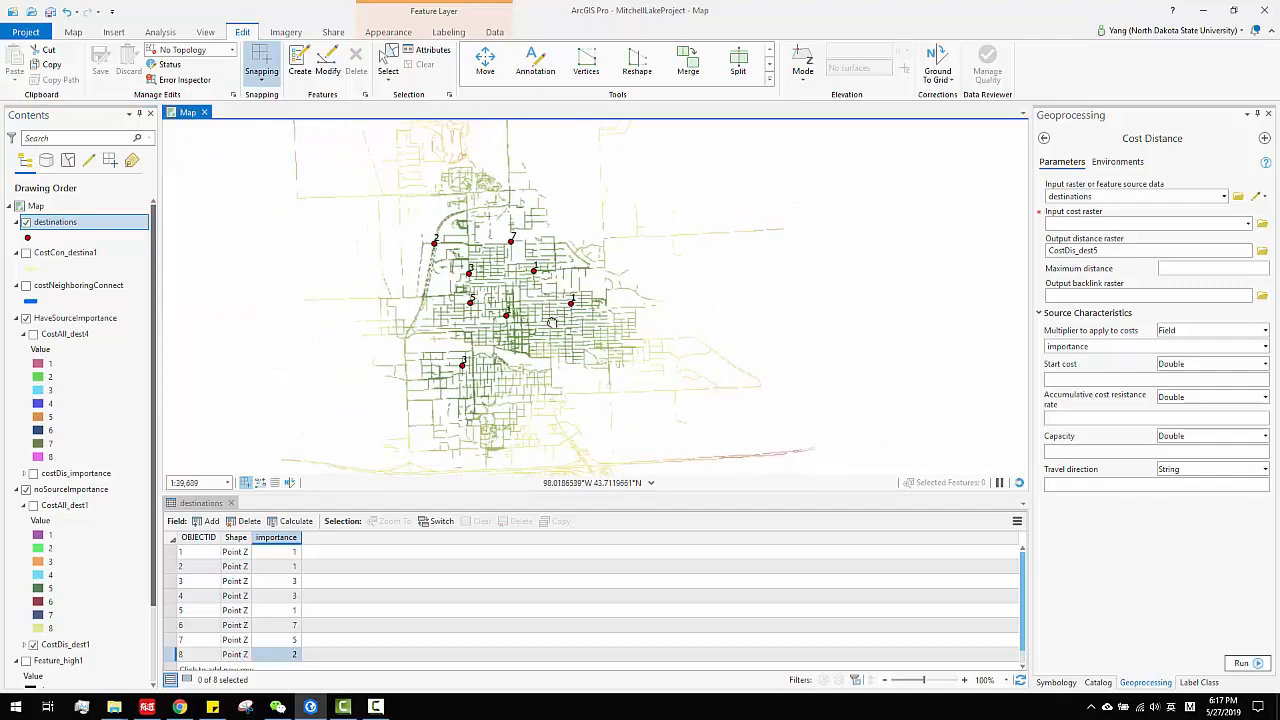
scroll(512, 325, "up", 2)
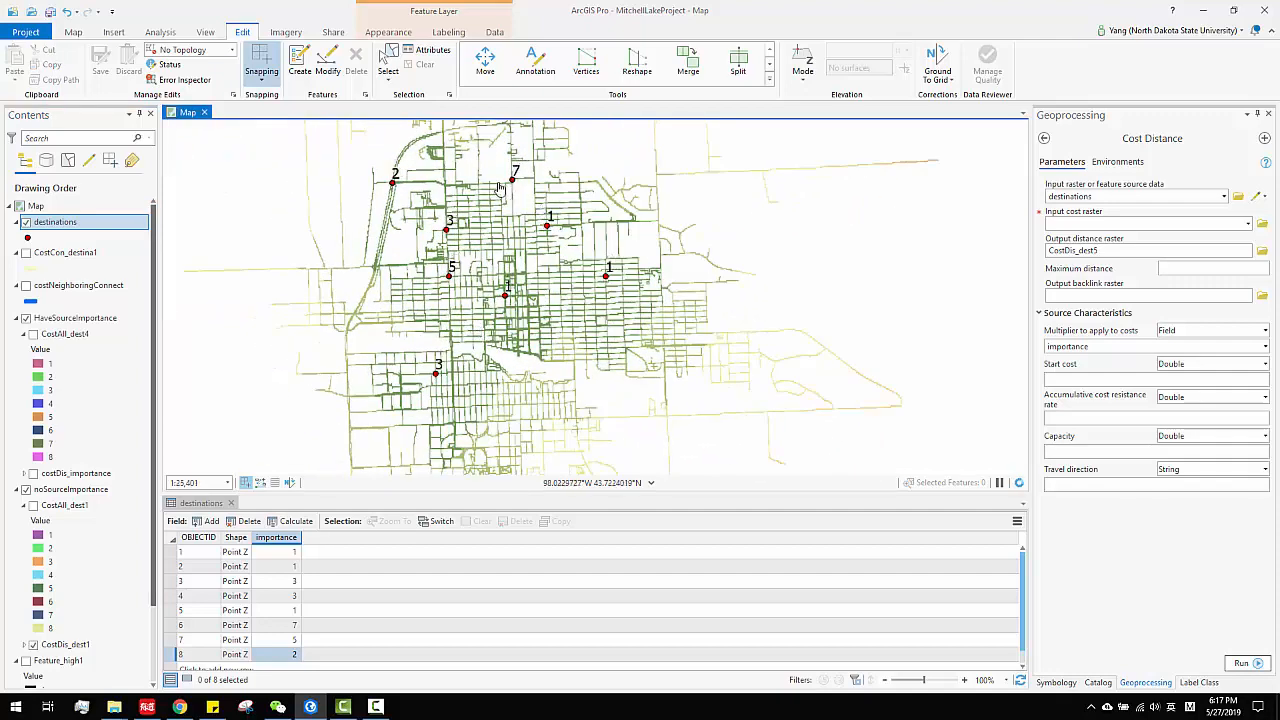
left_click_drag(481, 217, 491, 225)
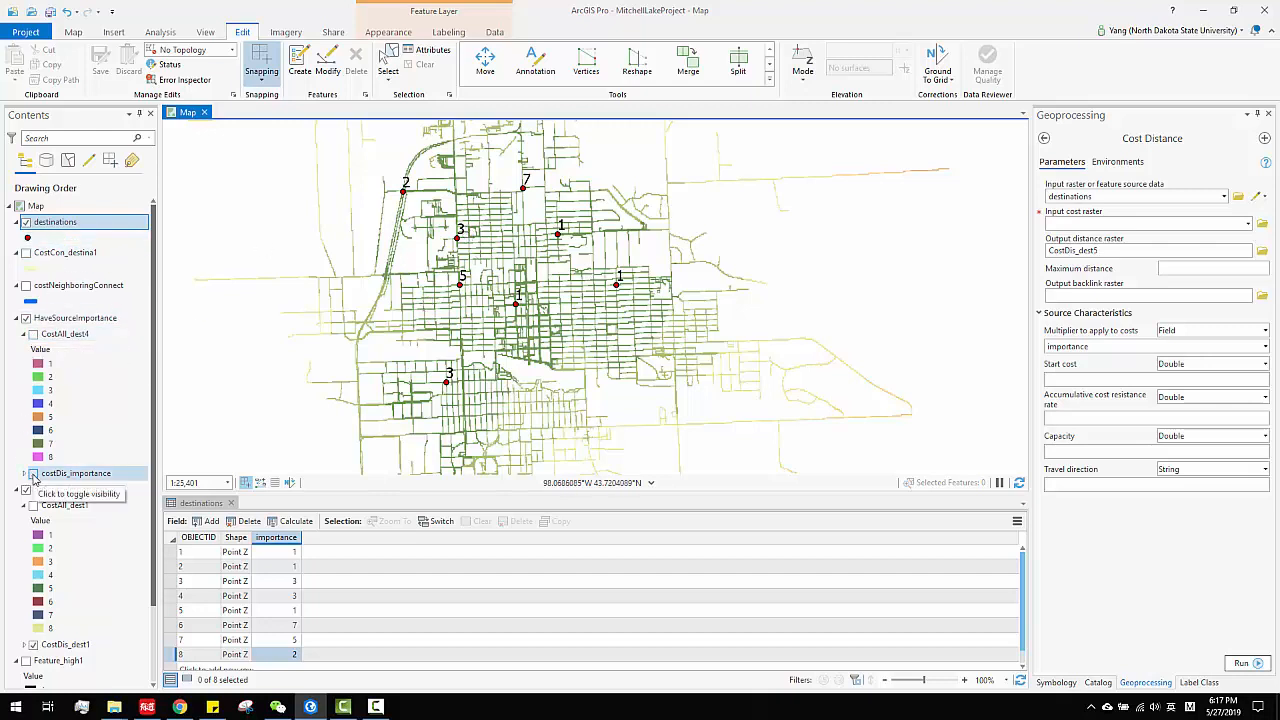
- Show the costDis_importance raster in the HaveSourceImportance group and expand its legend classes
left_click(33, 475)
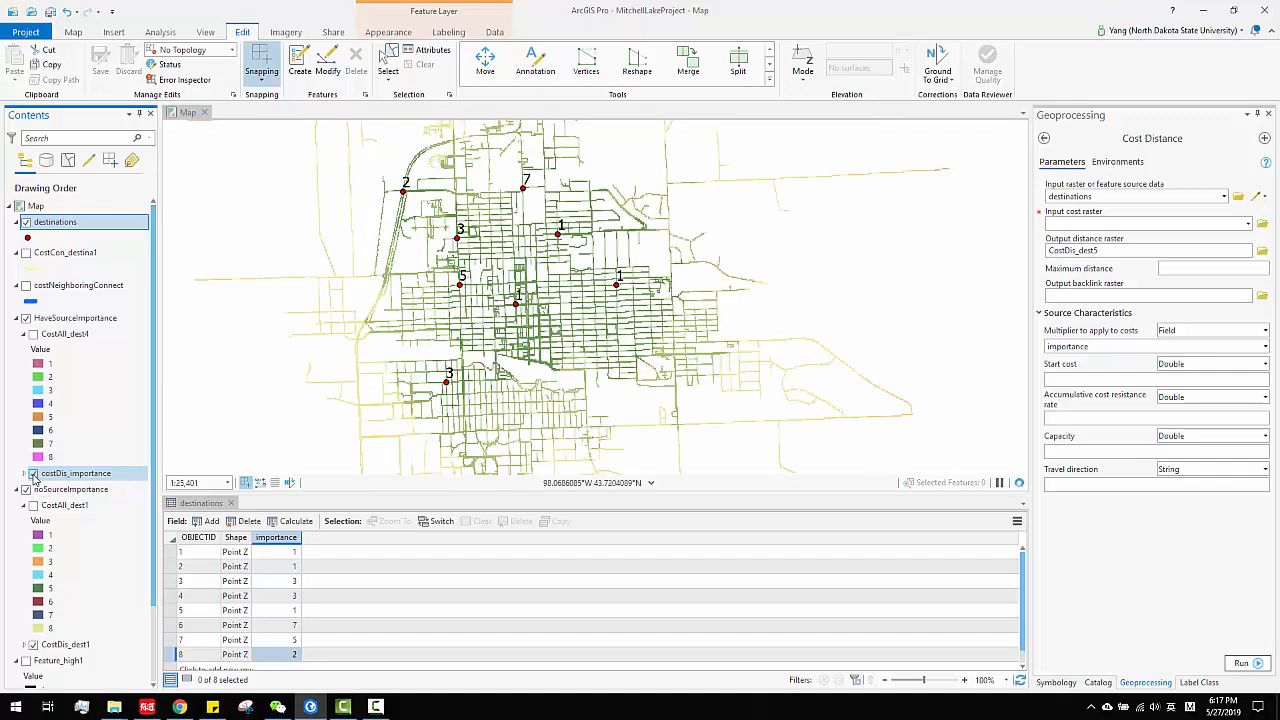
double_click(33, 475)
left_click(30, 475)
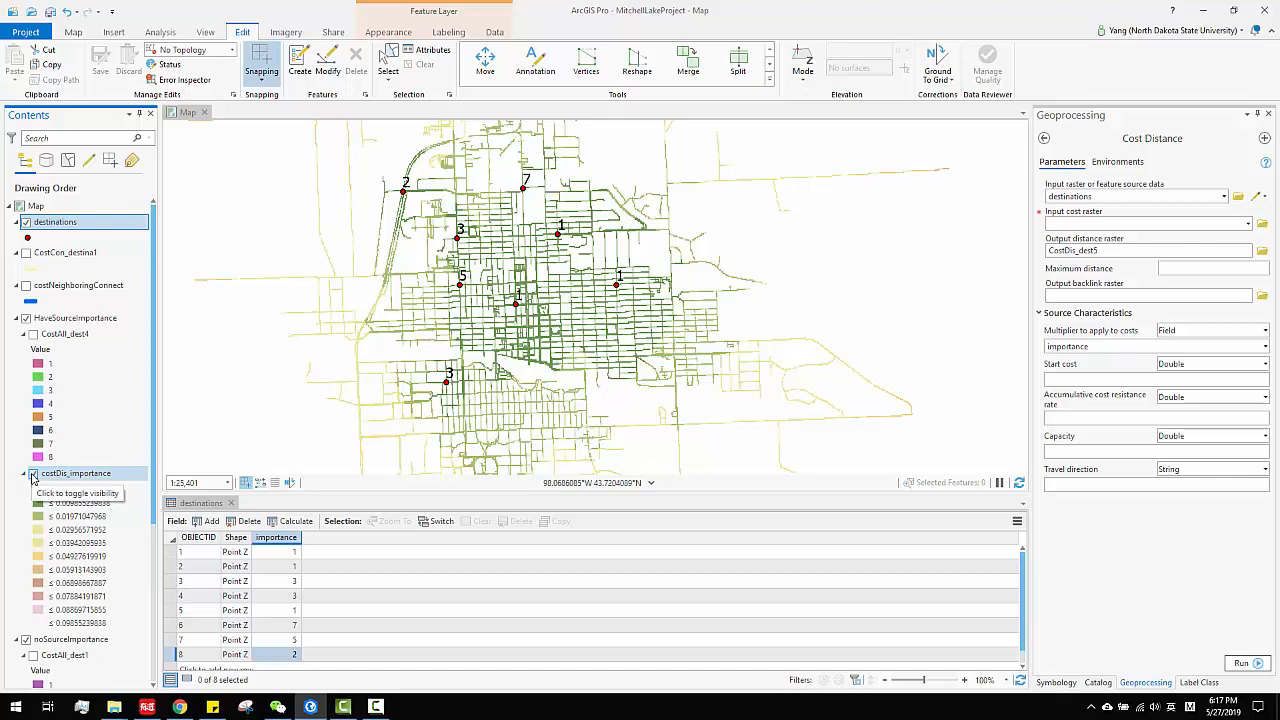
- Switch costDis_importance off and on repeatedly over CostDis_dest1 to compare the cost distances around the labeled destinations
left_click(33, 475)
left_click(33, 475)
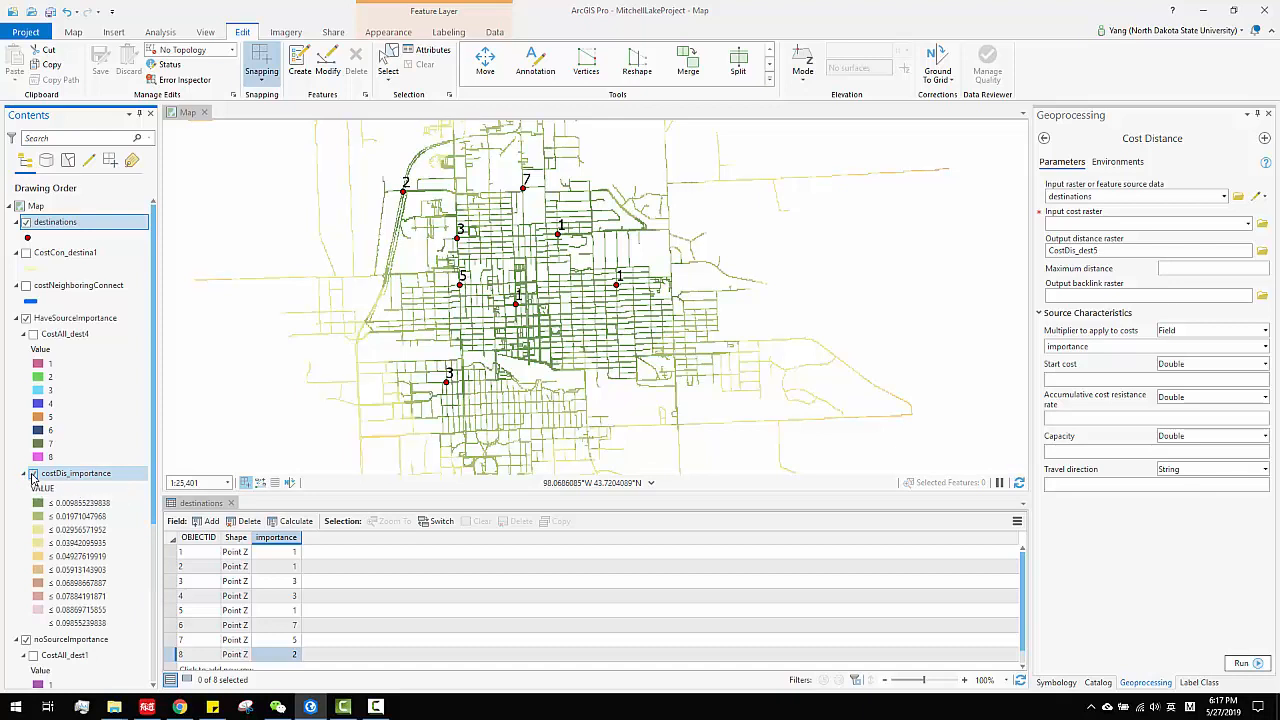
left_click(33, 475)
left_click(34, 475)
left_click(33, 475)
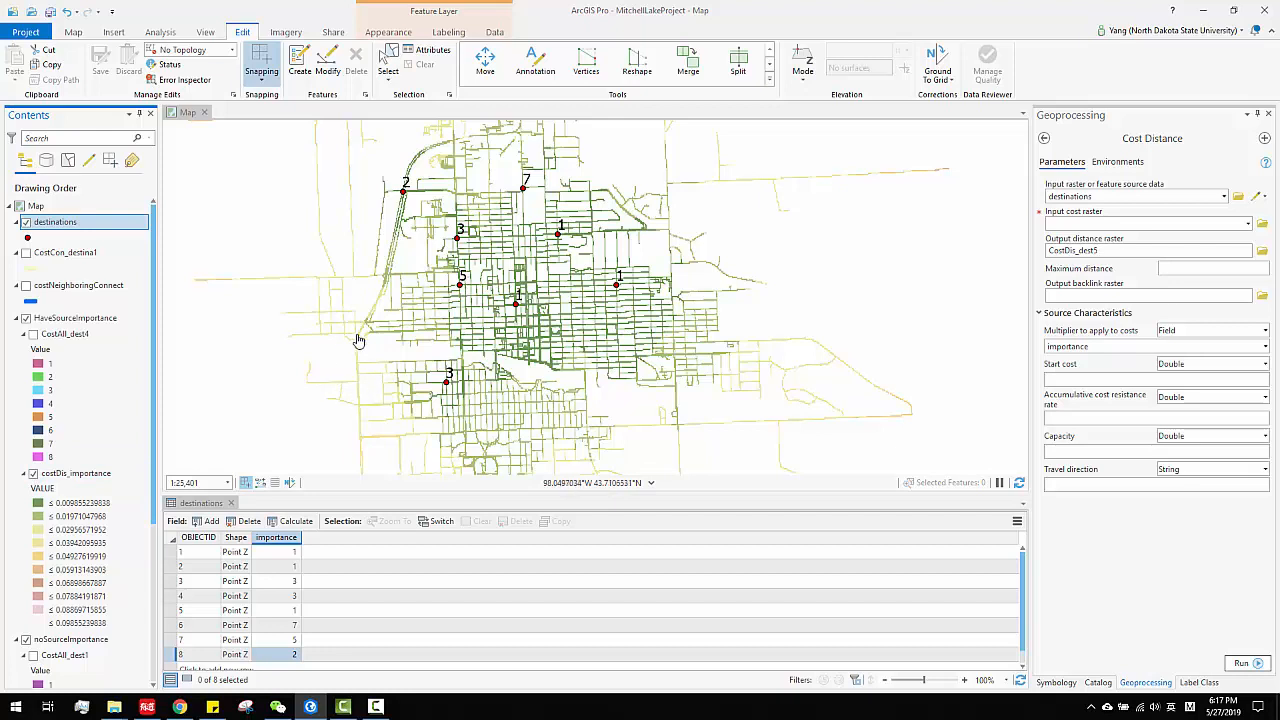
left_click(33, 475)
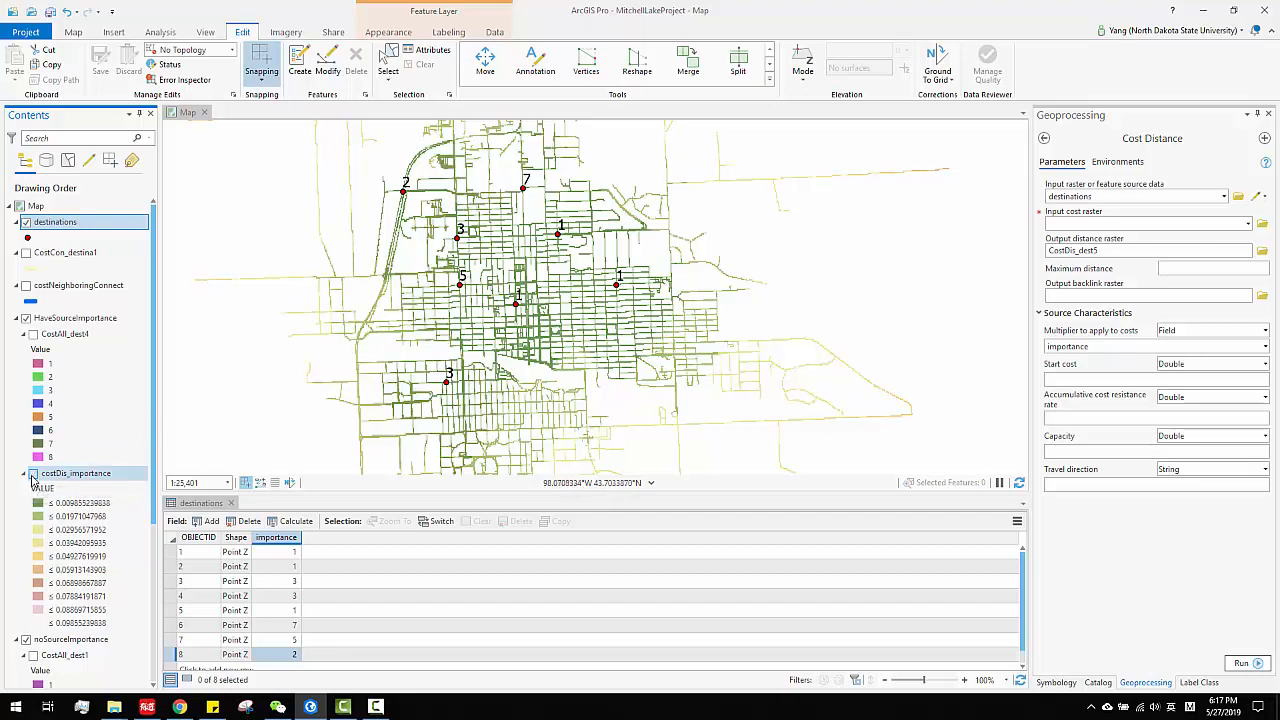
left_click(33, 475)
left_click(33, 475)
left_click(33, 475)
left_click(33, 475)
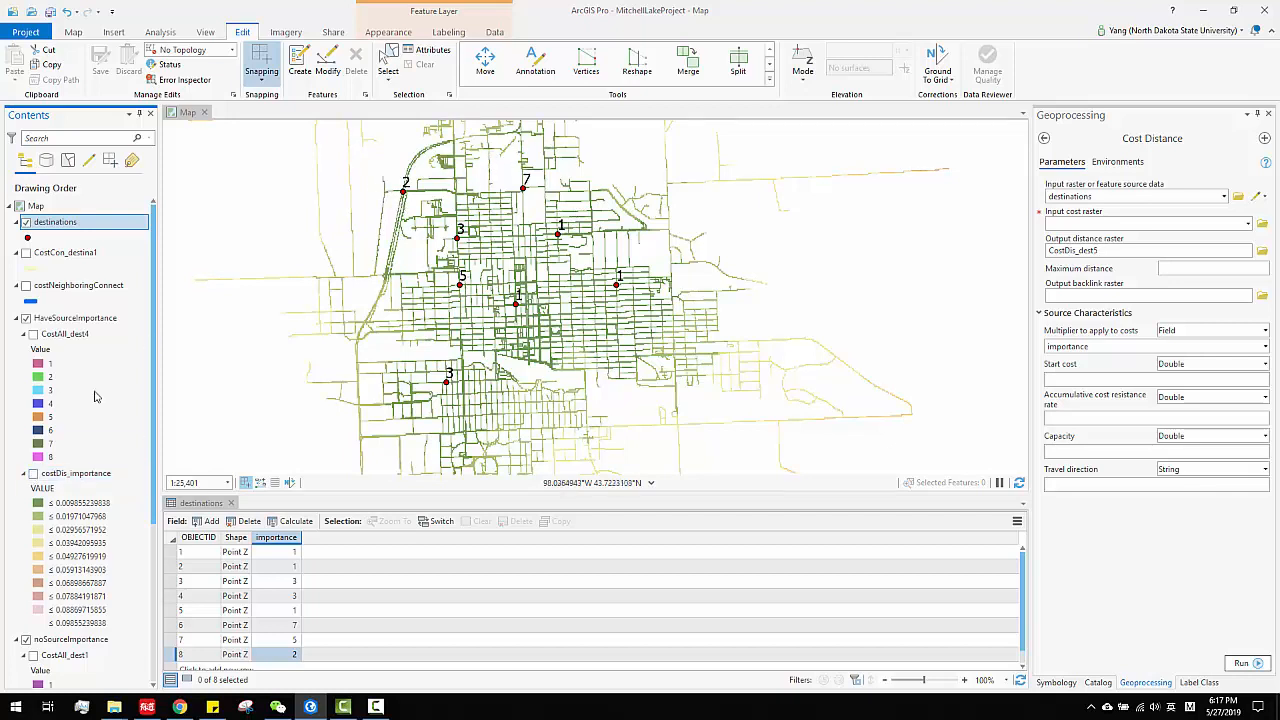
left_click(34, 475)
left_click(34, 475)
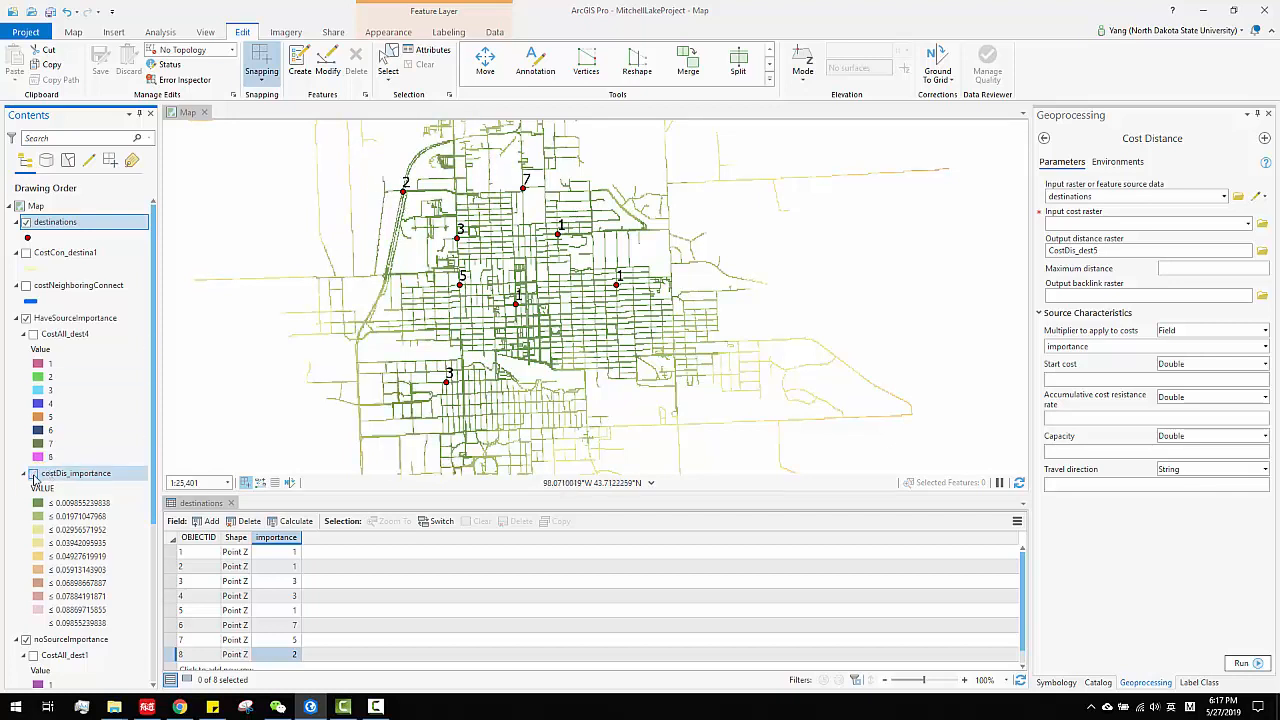
left_click(34, 475)
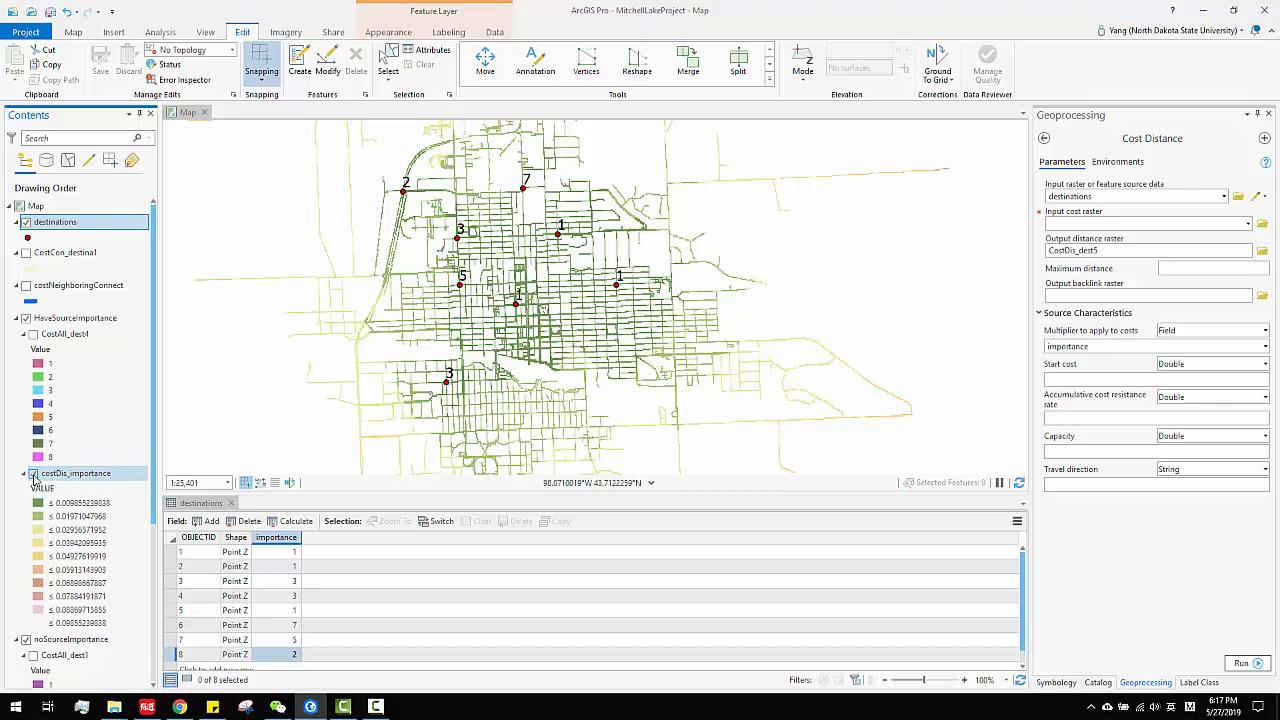
left_click(34, 475)
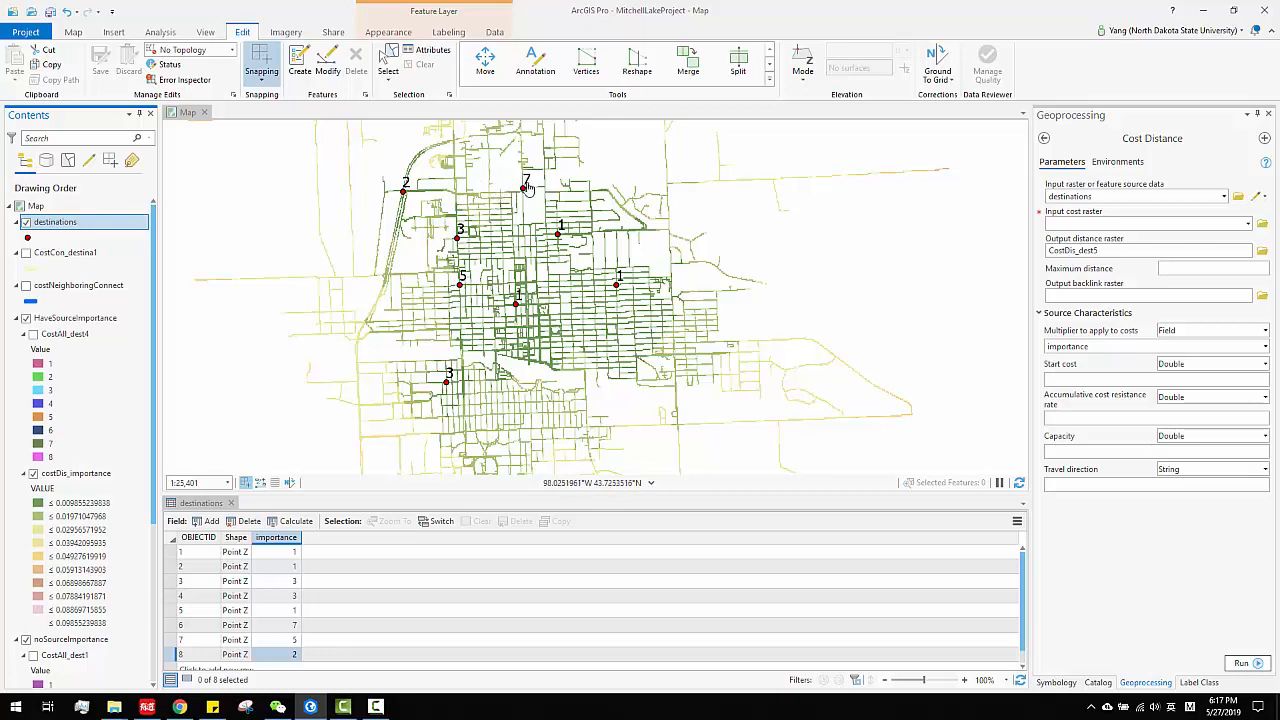
left_click(33, 474)
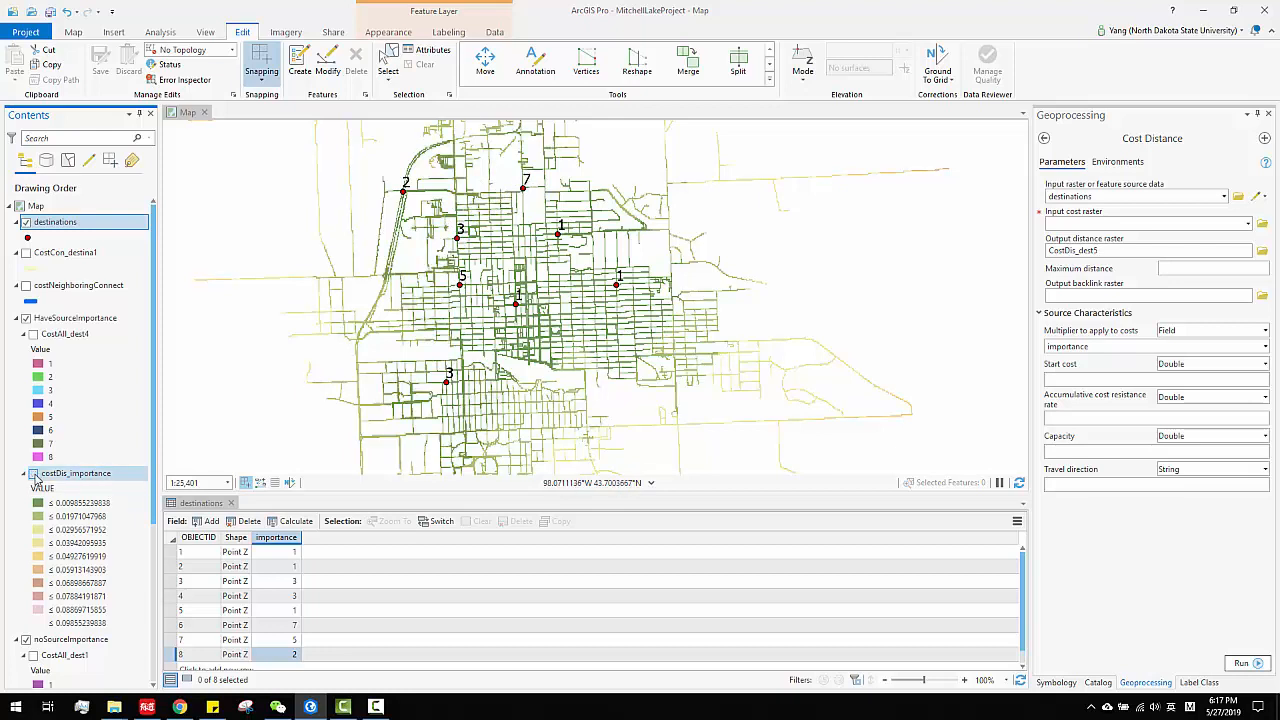
left_click(33, 474)
left_click(33, 474)
left_click(33, 474)
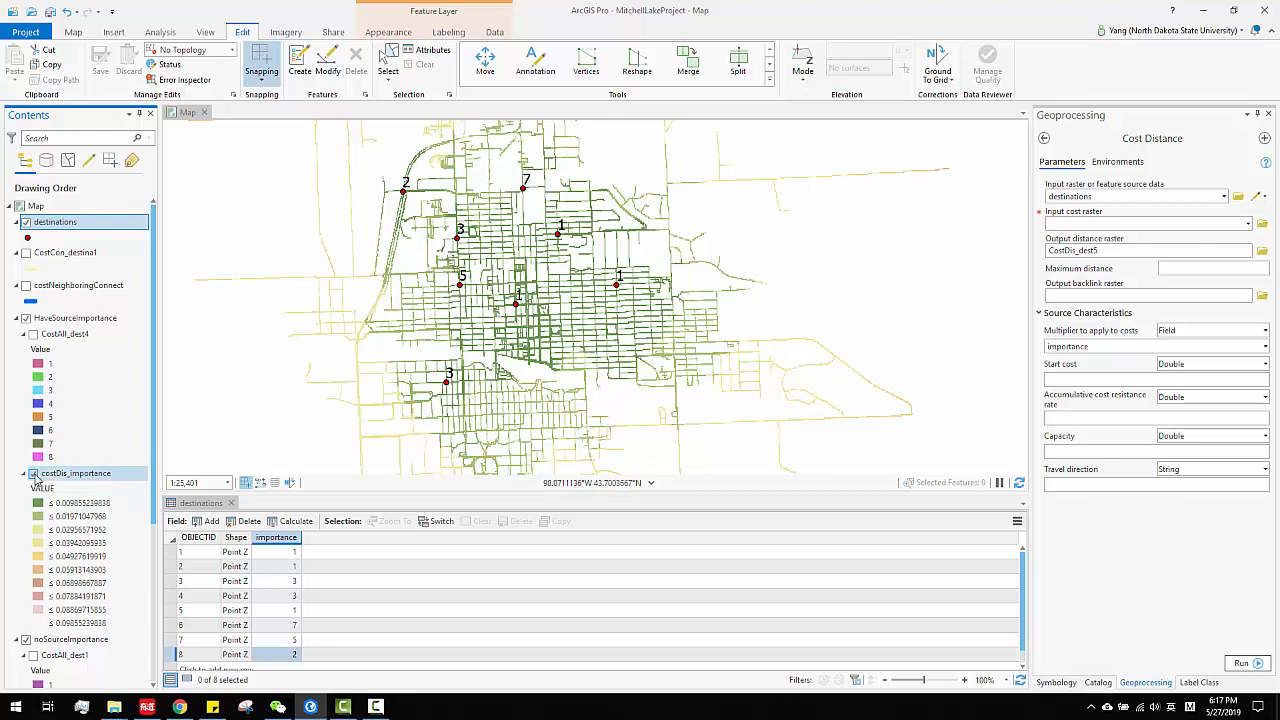
left_click(33, 474)
left_click(33, 474)
left_click(33, 474)
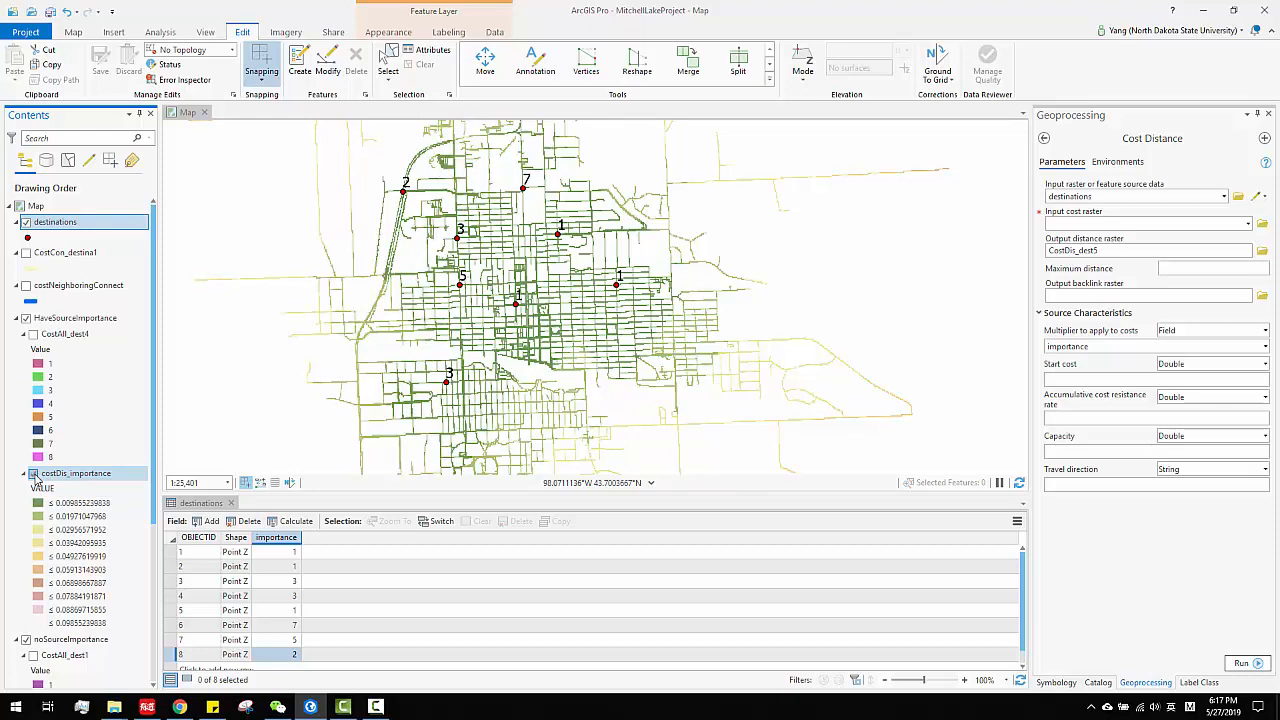
left_click(33, 474)
left_click(33, 474)
left_click(33, 474)
left_click(33, 474)
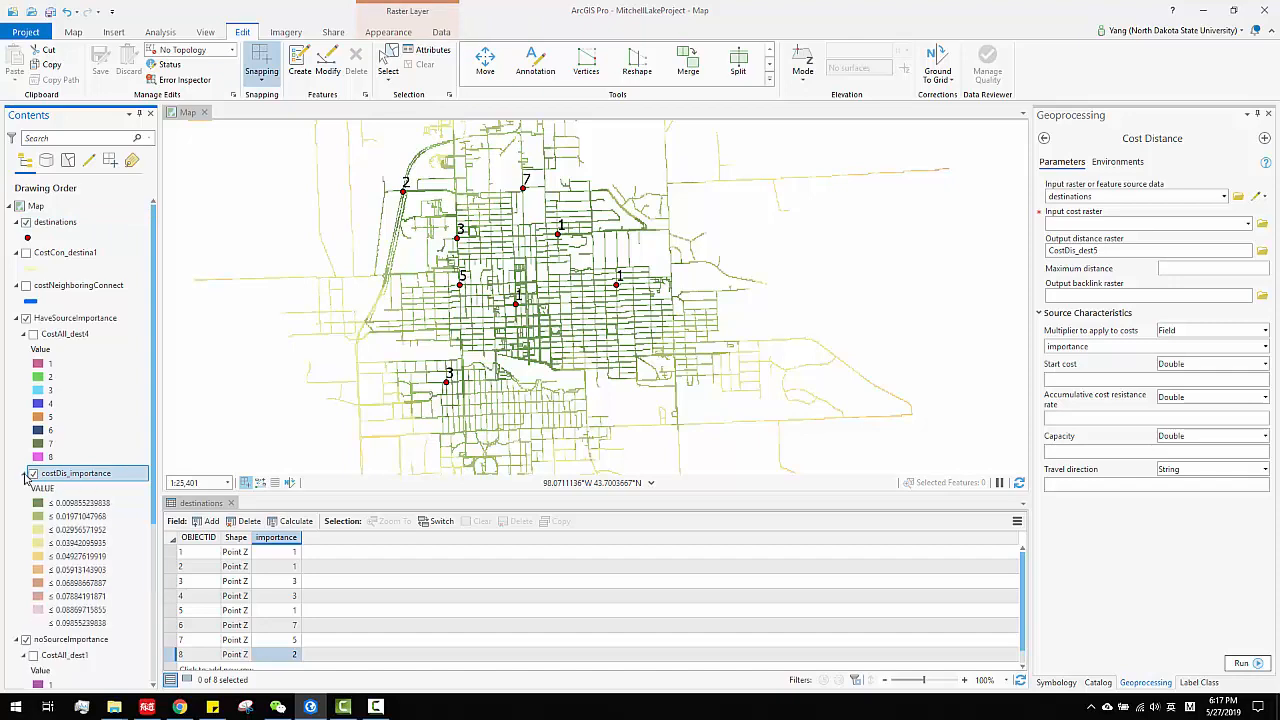
- Collapse and hide costDis_importance, and show the allocation rasters CostAll_dest4 and CostAll_dest1
left_click(25, 474)
left_click(33, 334)
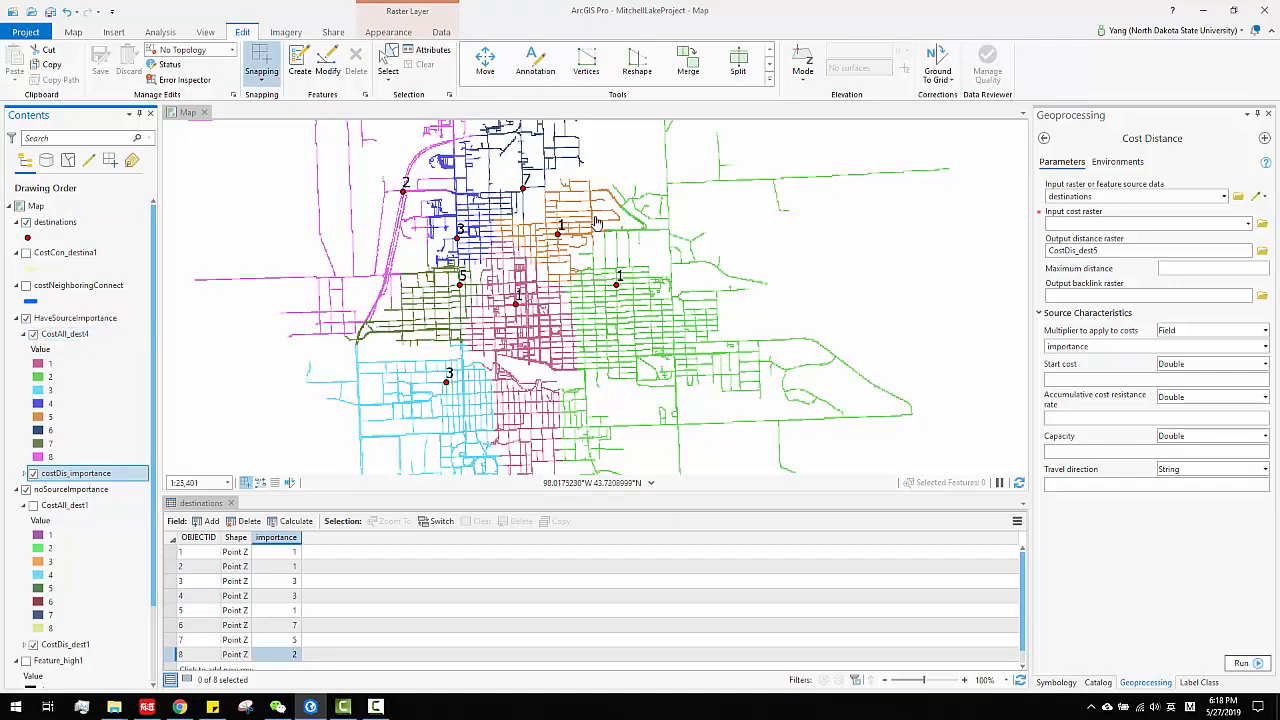
left_click(33, 505)
left_click(33, 474)
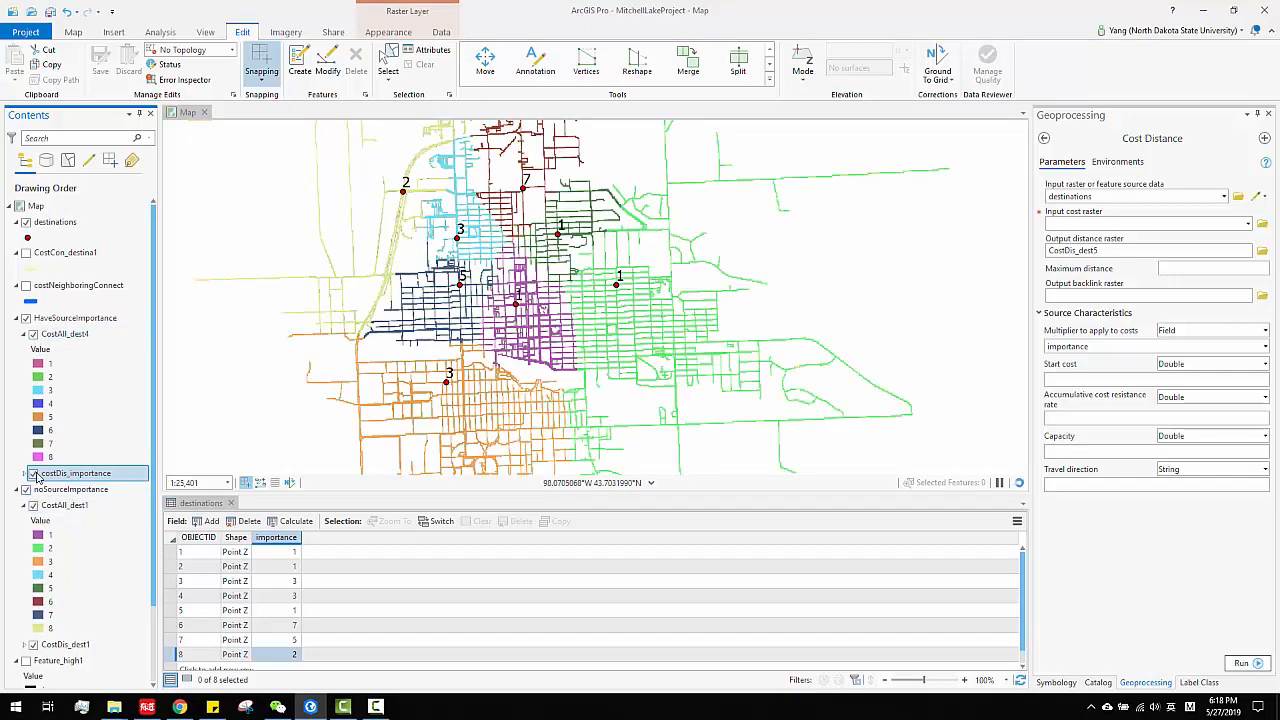
- Hide and redisplay CostAll_dest4 over CostAll_dest1 to compare the streets allocated to the southern destination with importance 3
left_click(33, 334)
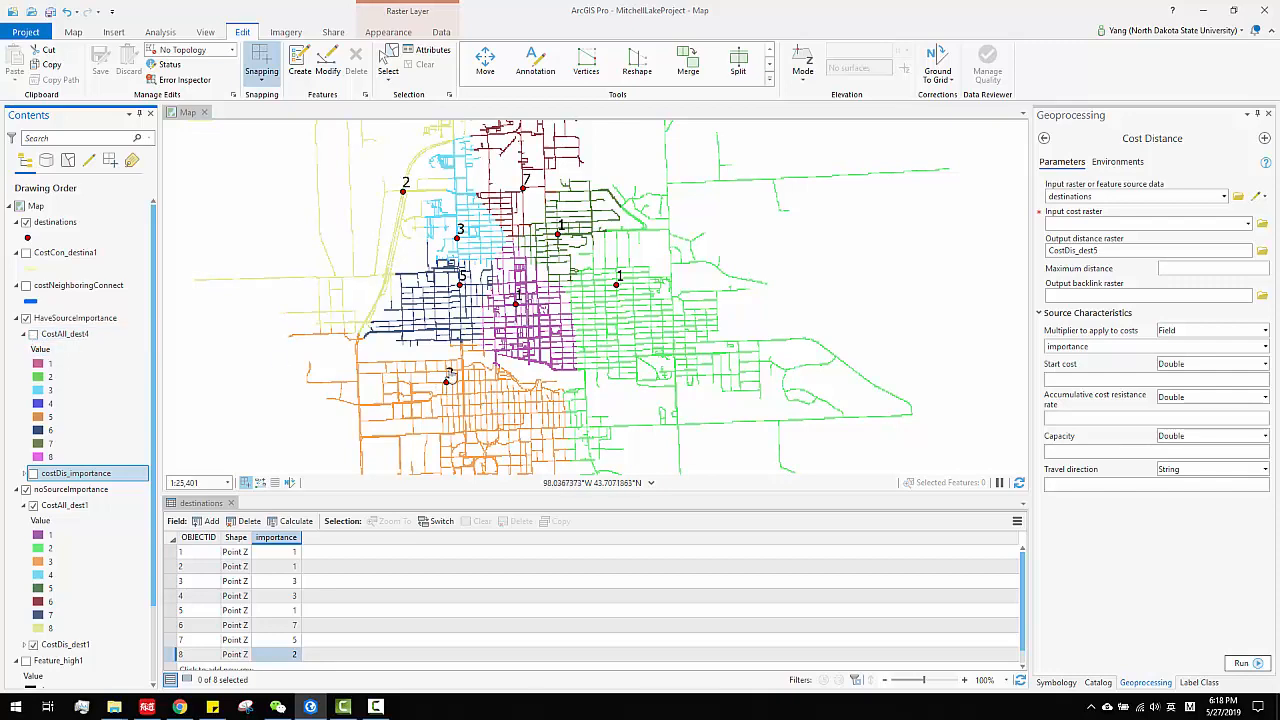
left_click_drag(497, 416, 493, 365)
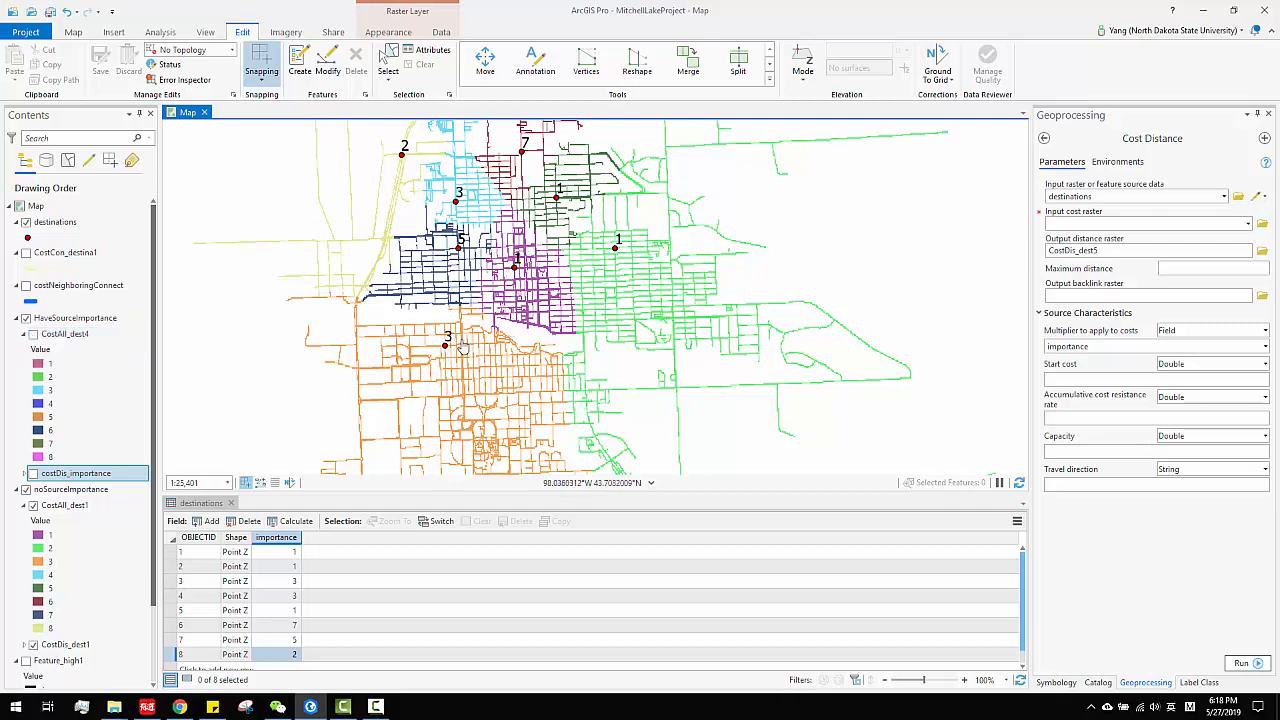
left_click(33, 334)
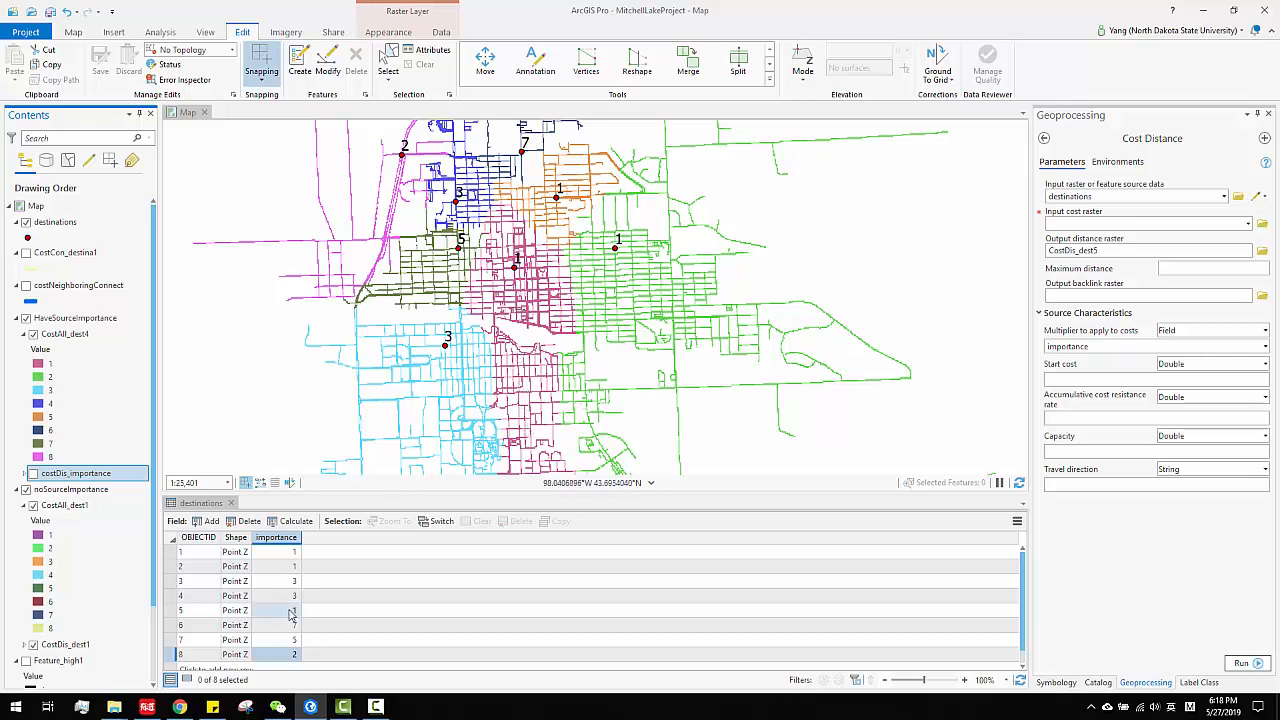
left_click(343, 707)
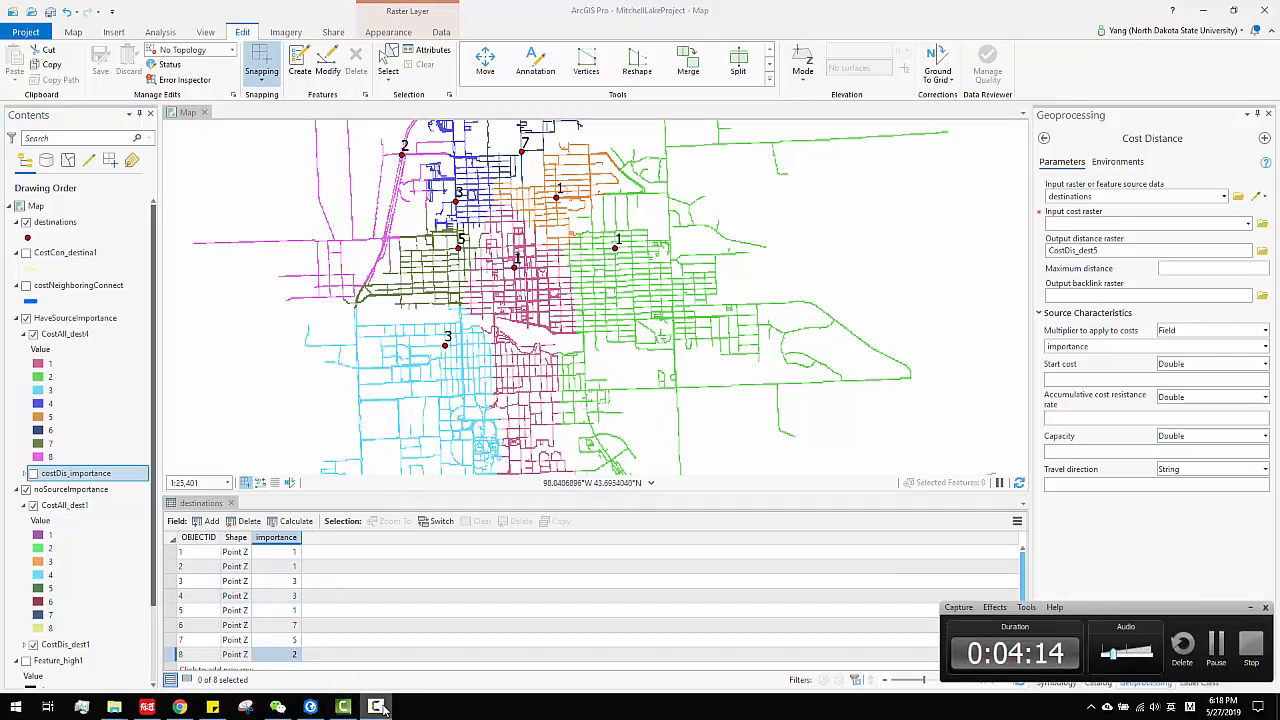